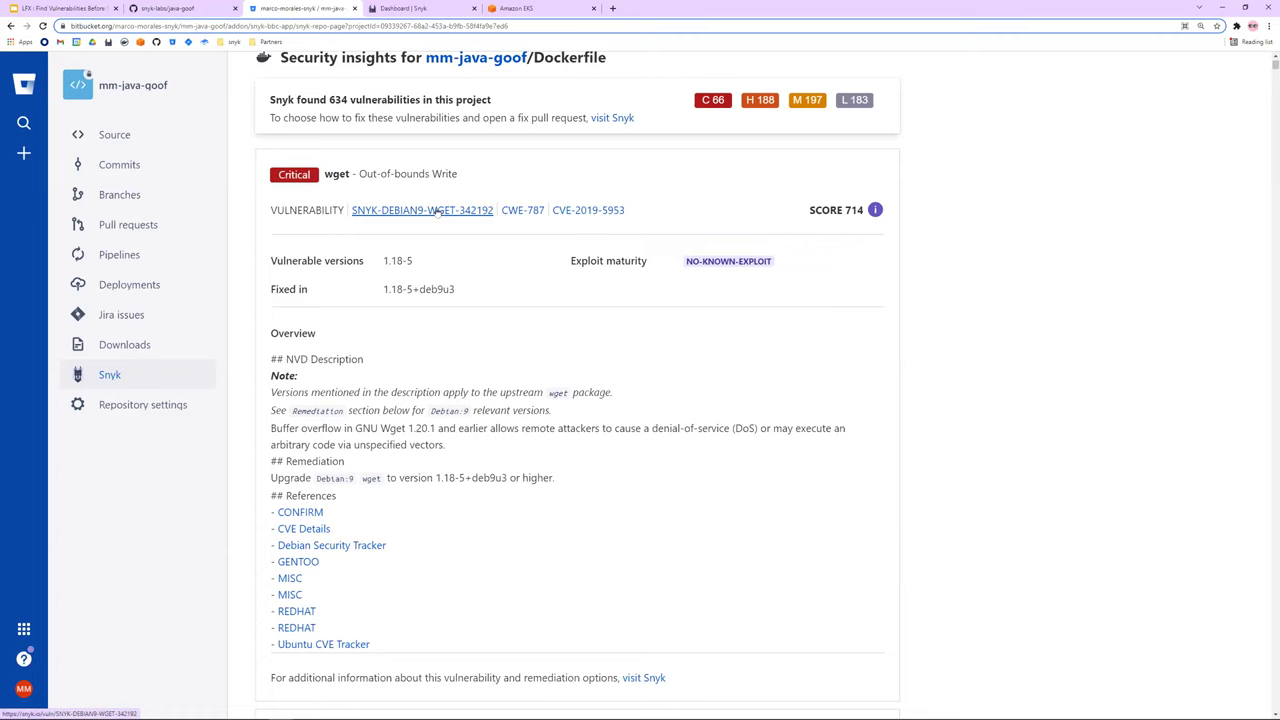
Open the wget vulnerability's CWE-787 and CVE-2019-5953 references and view its Snyk Vulnerability DB entry, returning to the Bitbucket insights page
click(535, 211)
click(577, 212)
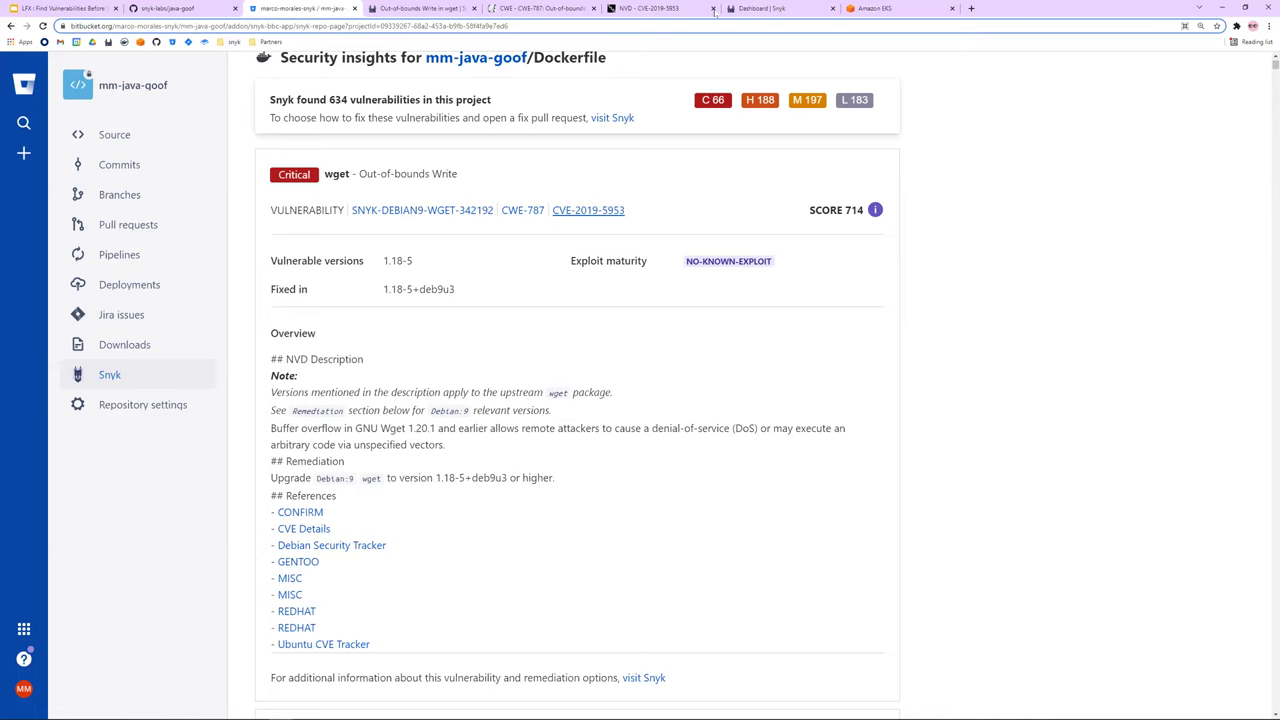
click(422, 8)
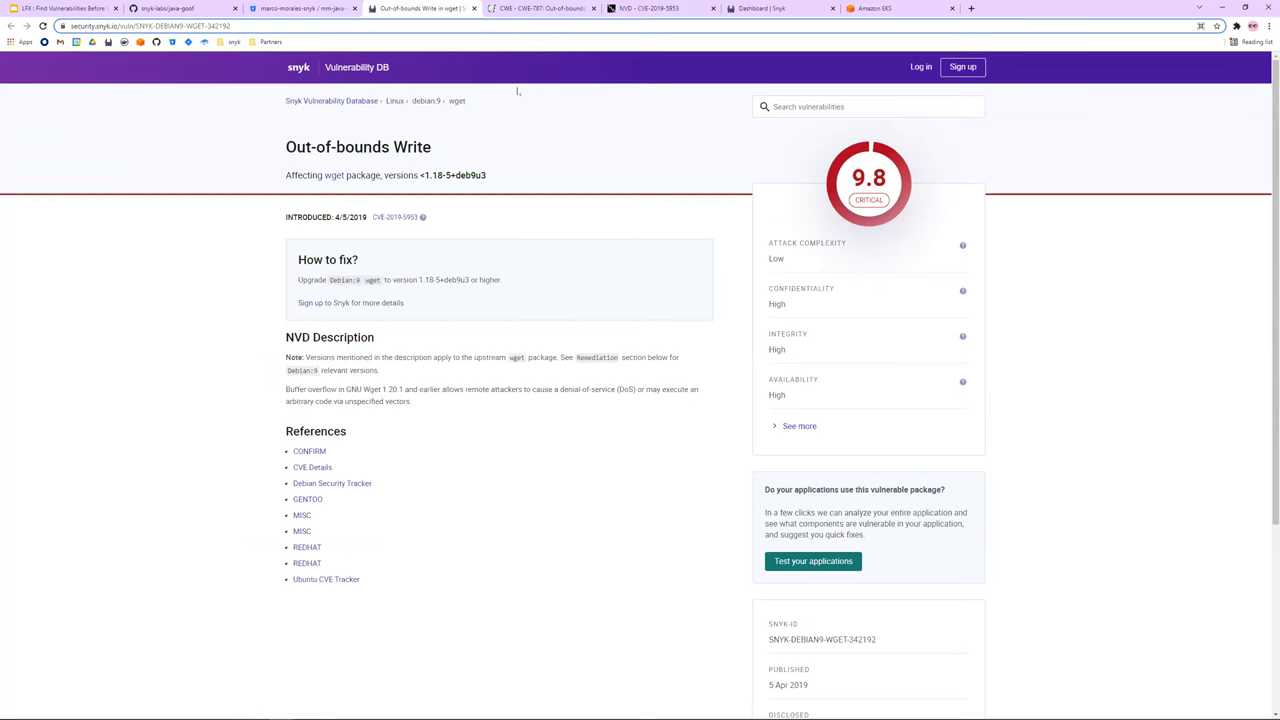
click(297, 8)
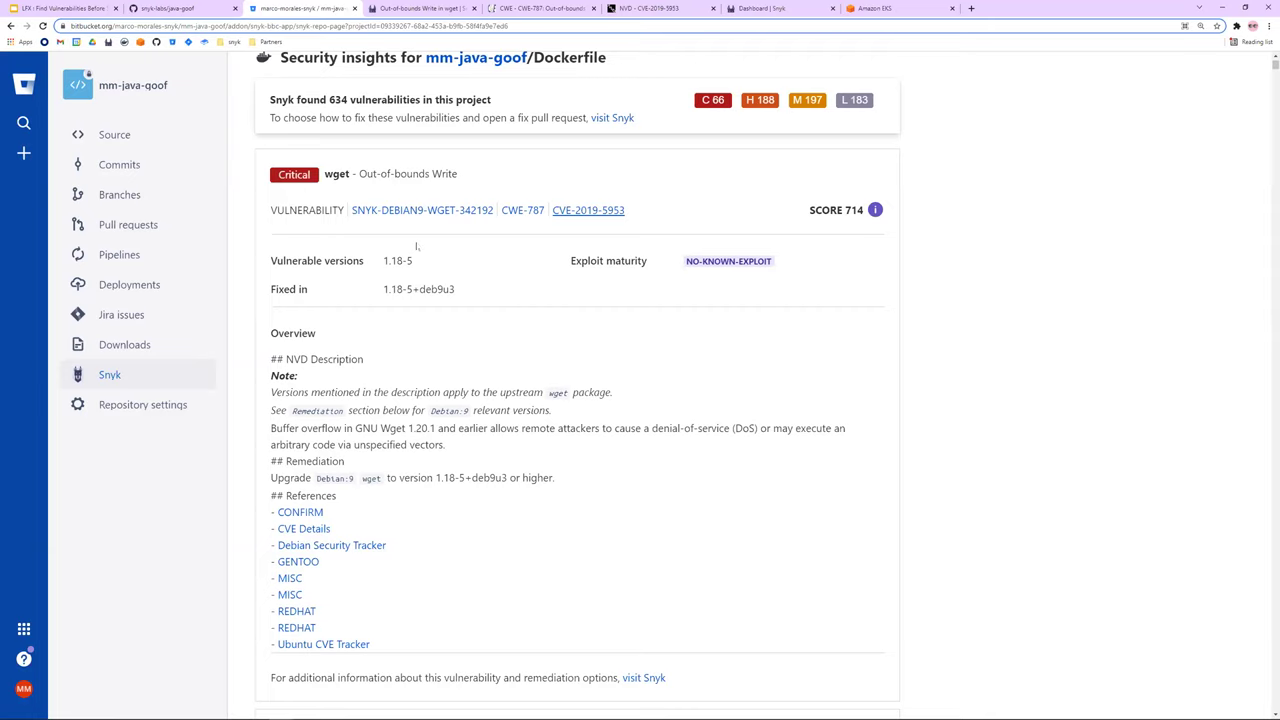
Examine the wget issue's vulnerable version, fixed version, exploit maturity and remediation overview in the Dockerfile security insights
drag(270, 258, 434, 306)
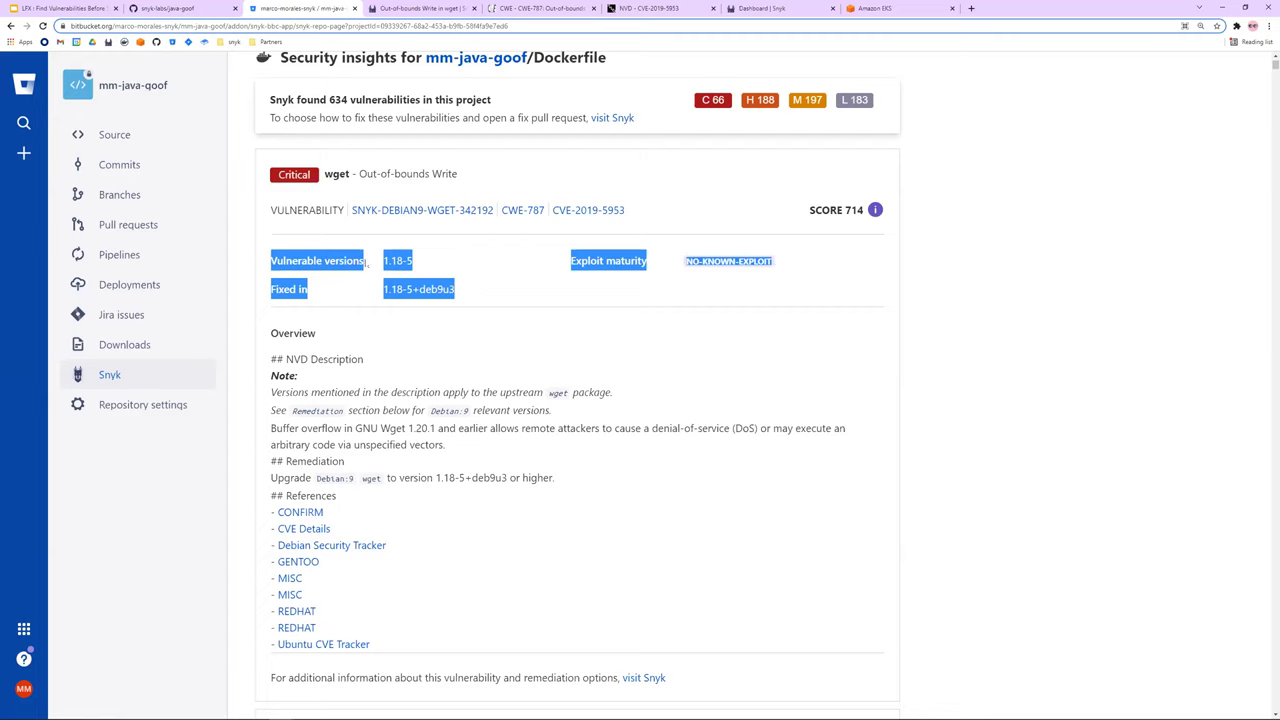
click(400, 264)
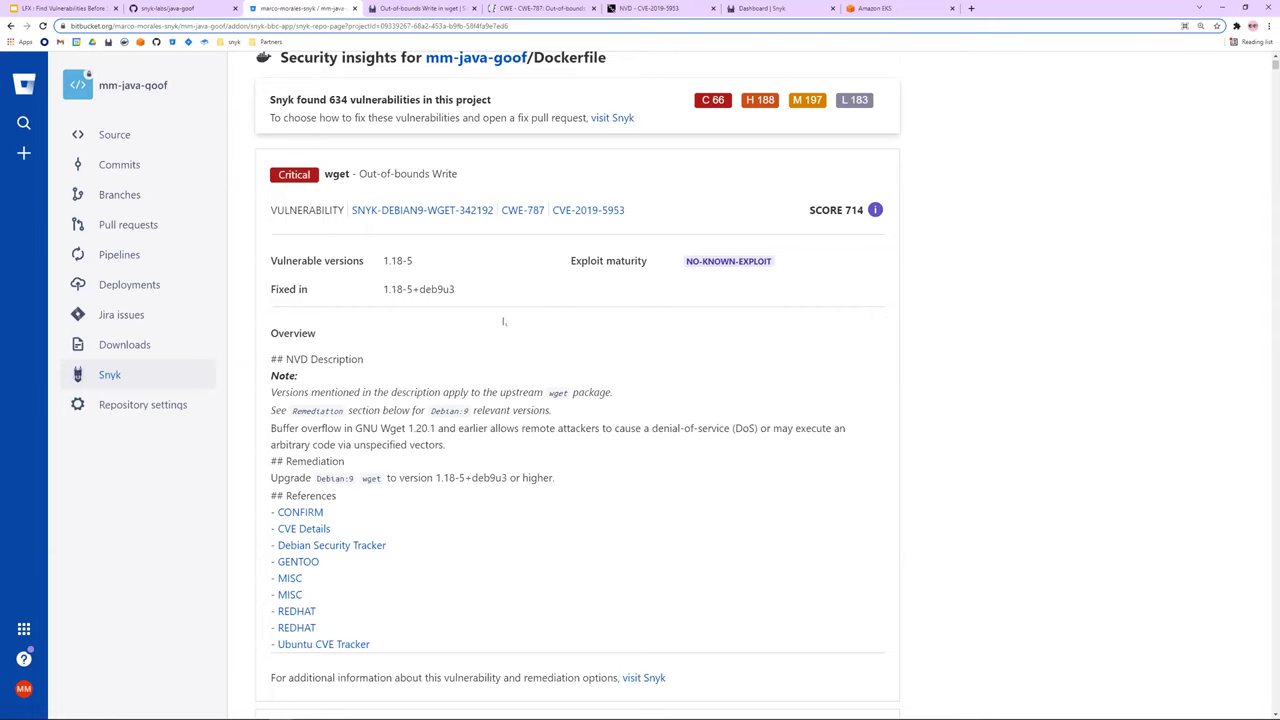
scroll(504, 321, down, 3)
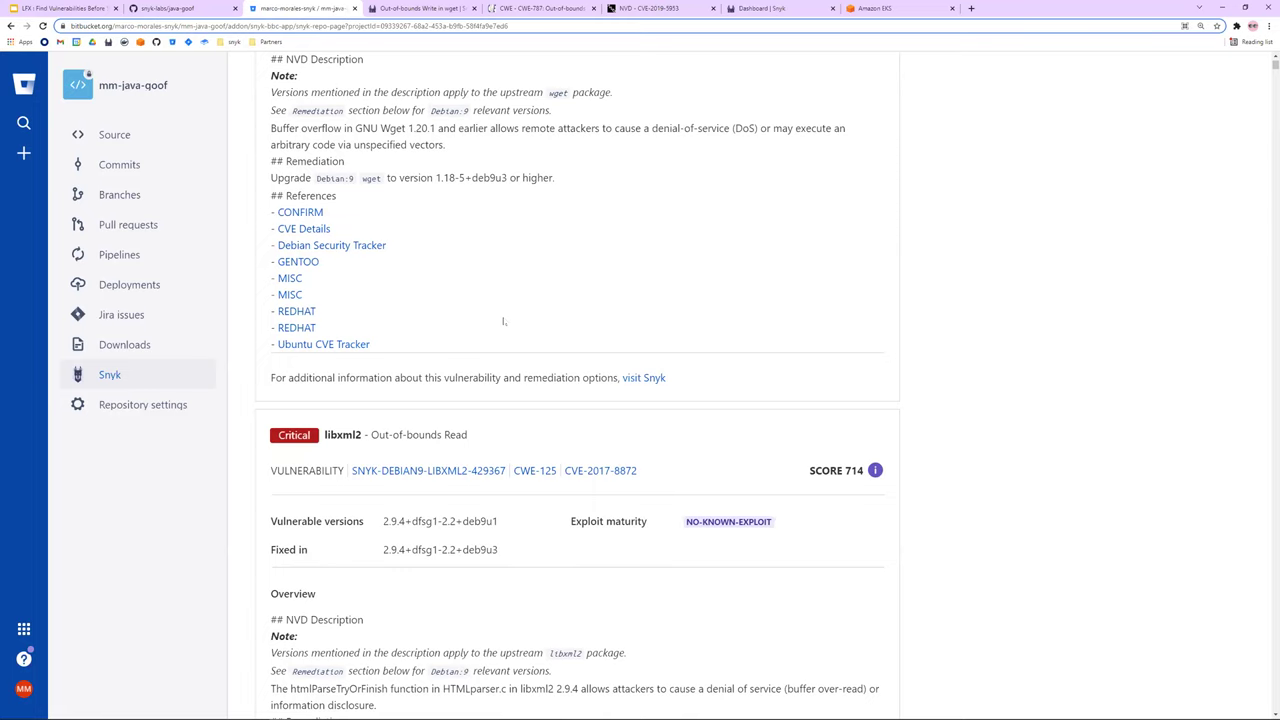
scroll(504, 321, up, 4)
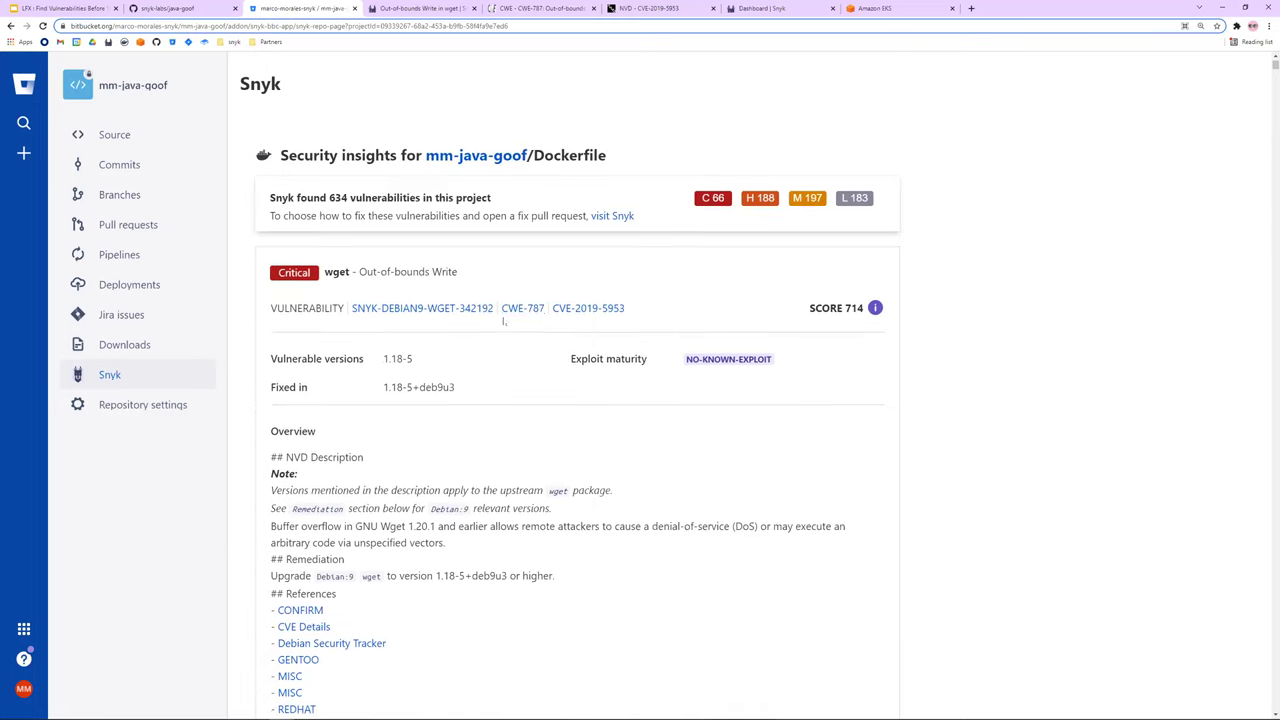
Open the mm-java-goof Dockerfile project in Snyk from its security insights and examine the project details and base image upgrade recommendations
click(612, 218)
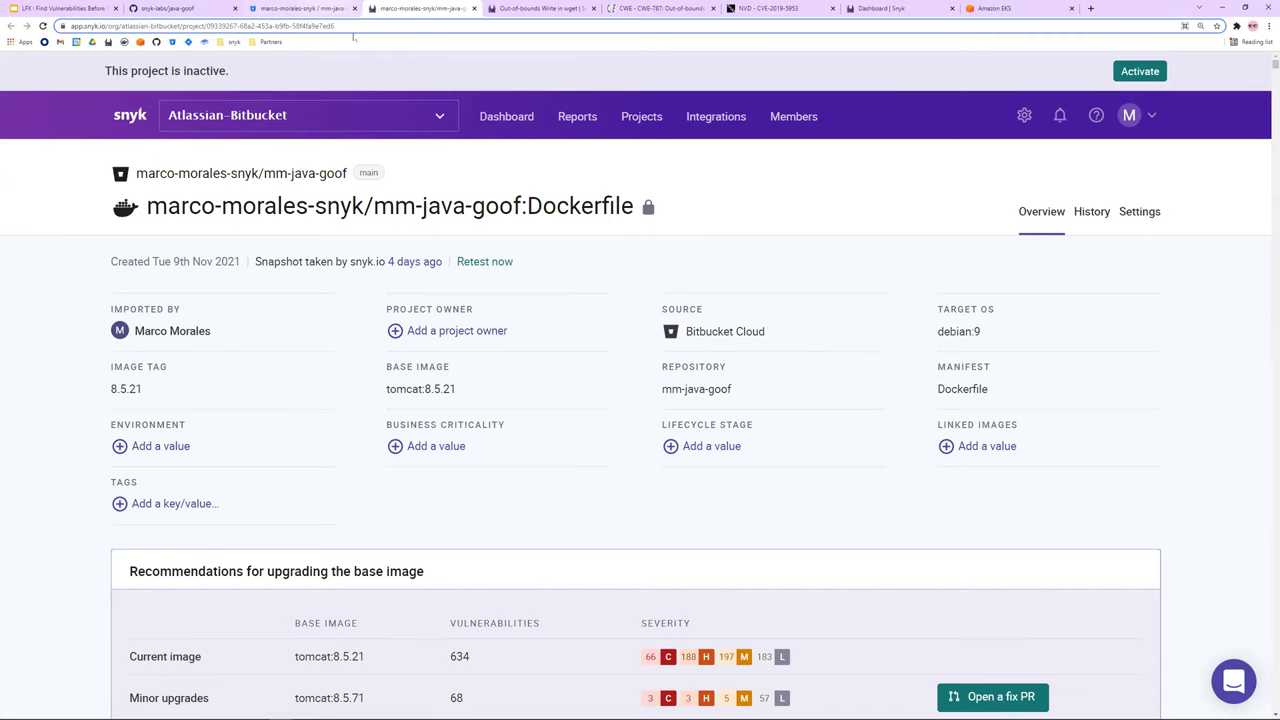
click(340, 8)
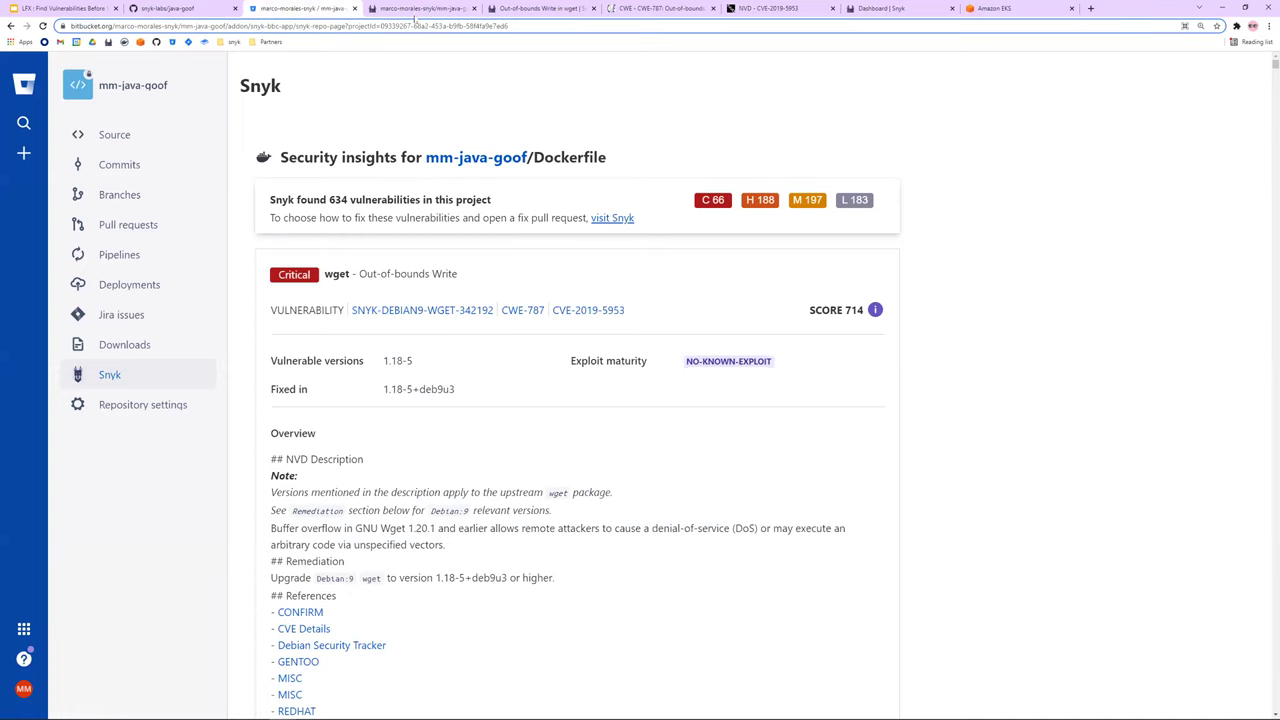
click(415, 9)
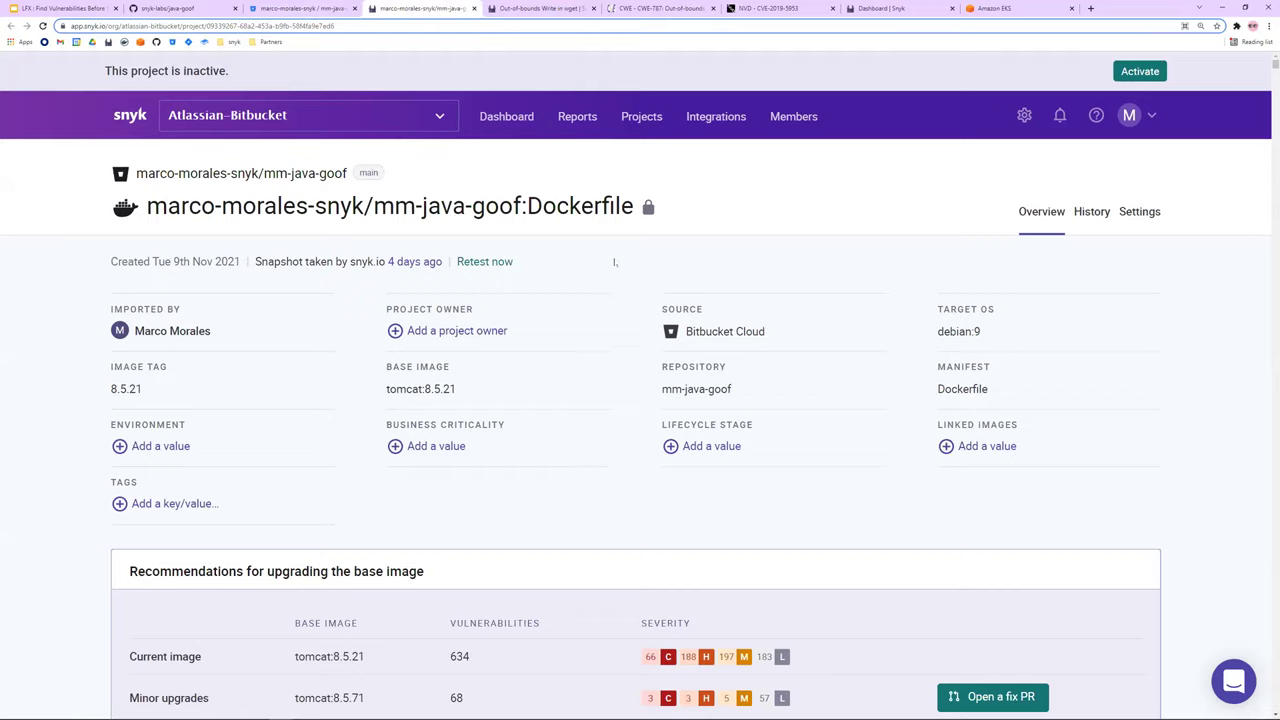
scroll(615, 262, down, 3)
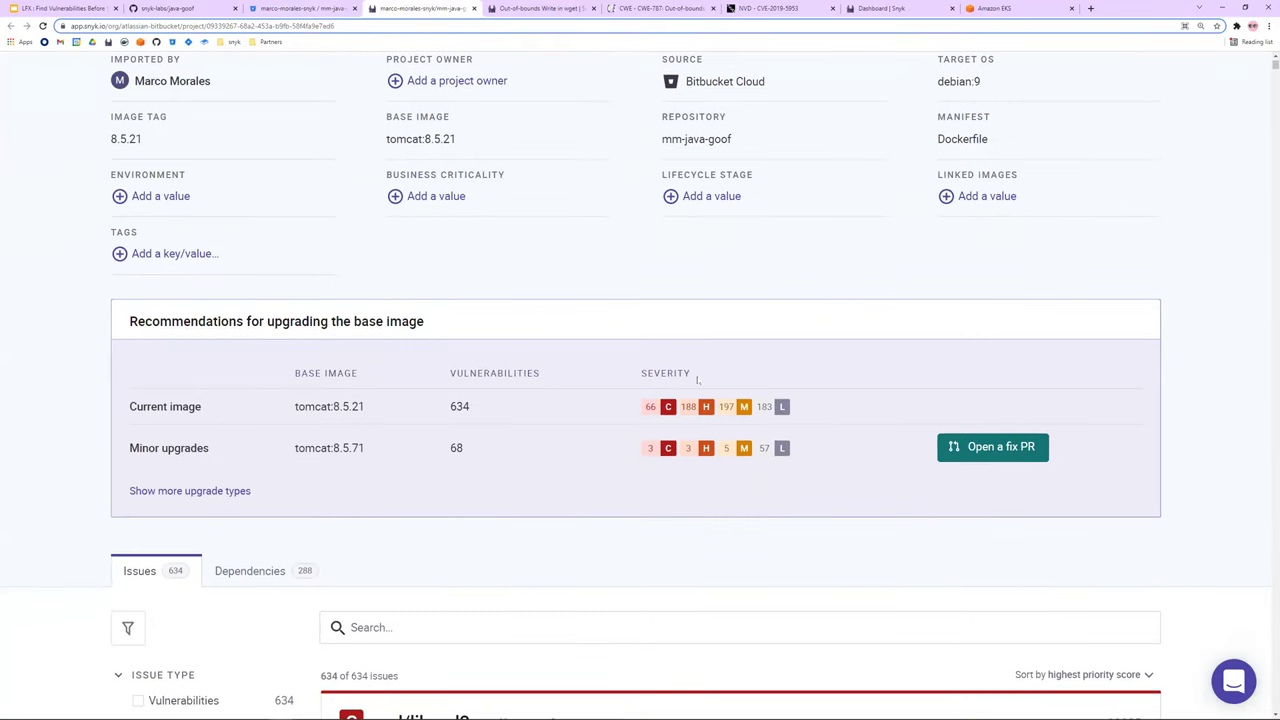
scroll(697, 378, up, 2)
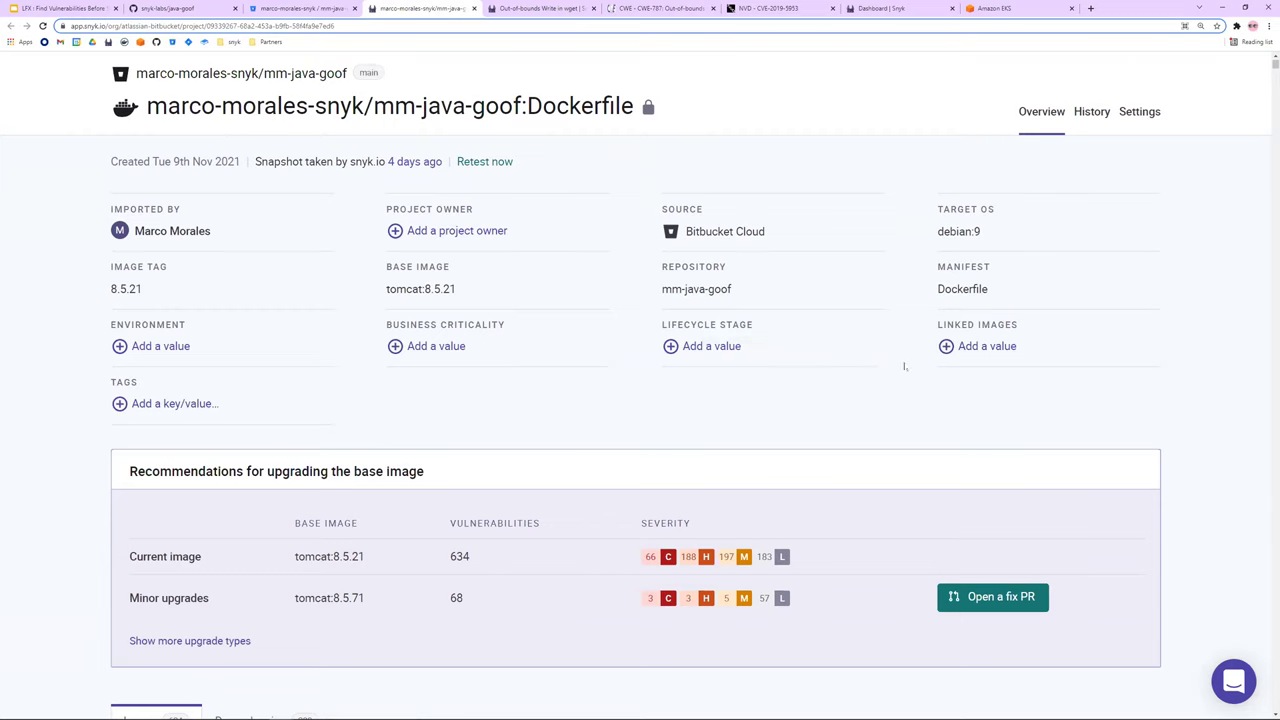
scroll(906, 372, down, 1)
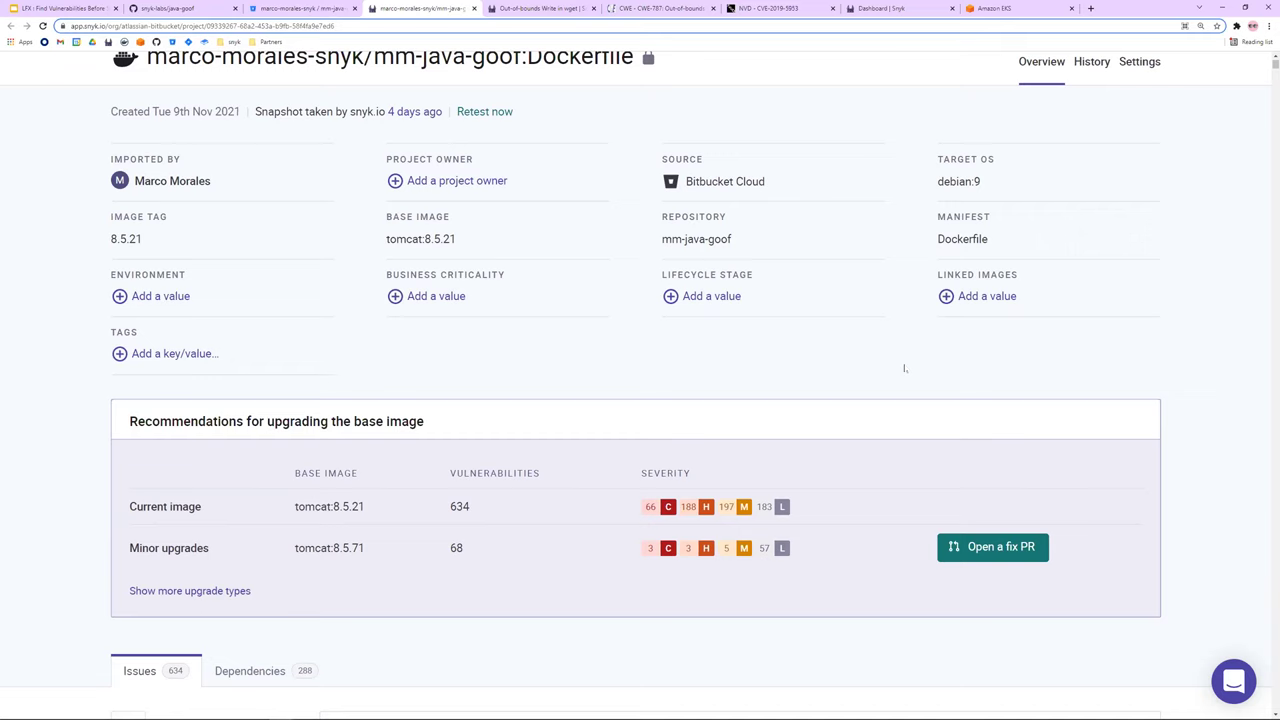
Expand the details of the curl/libcurl3 Buffer Overflow issue and review its paths and security information
scroll(904, 368, down, 4)
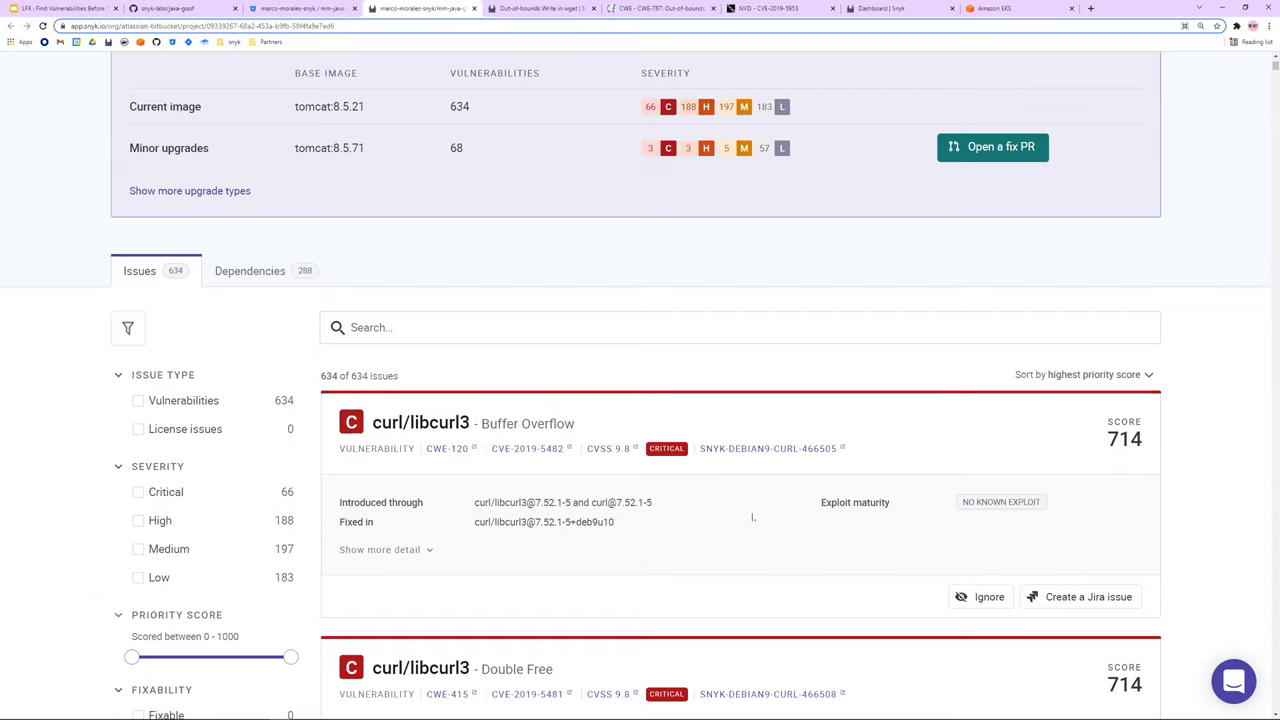
click(421, 550)
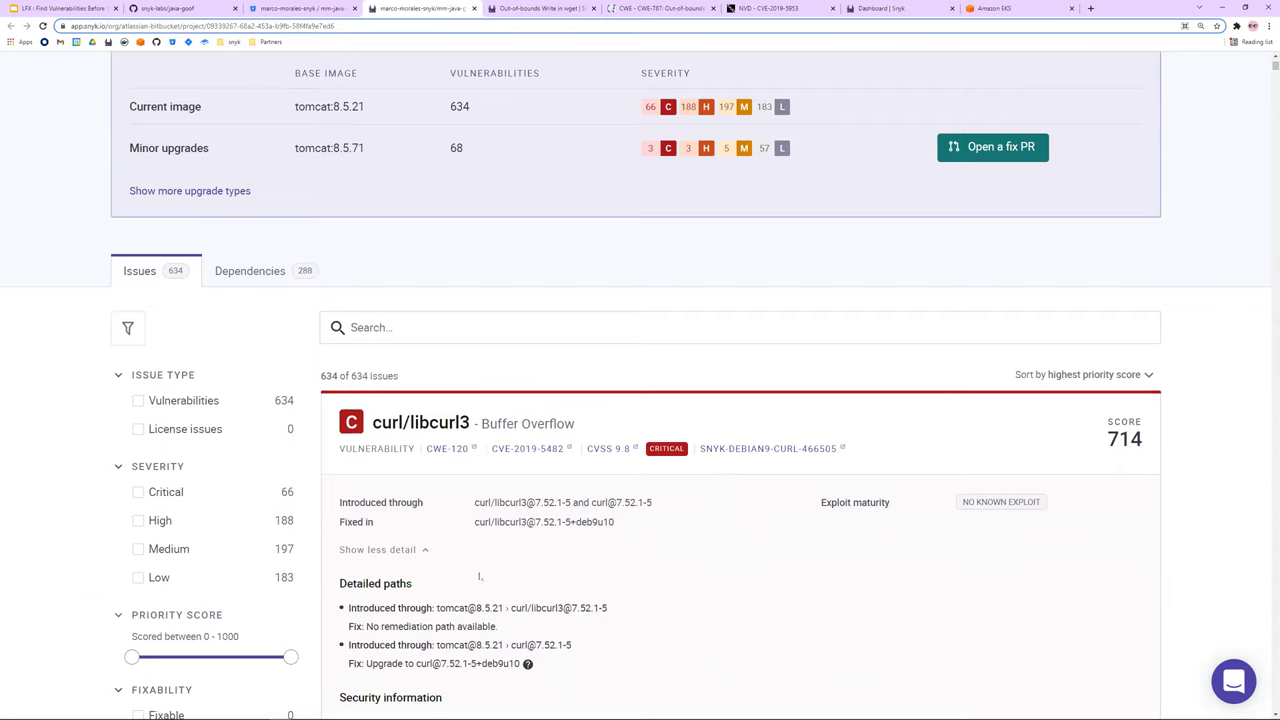
scroll(479, 576, down, 3)
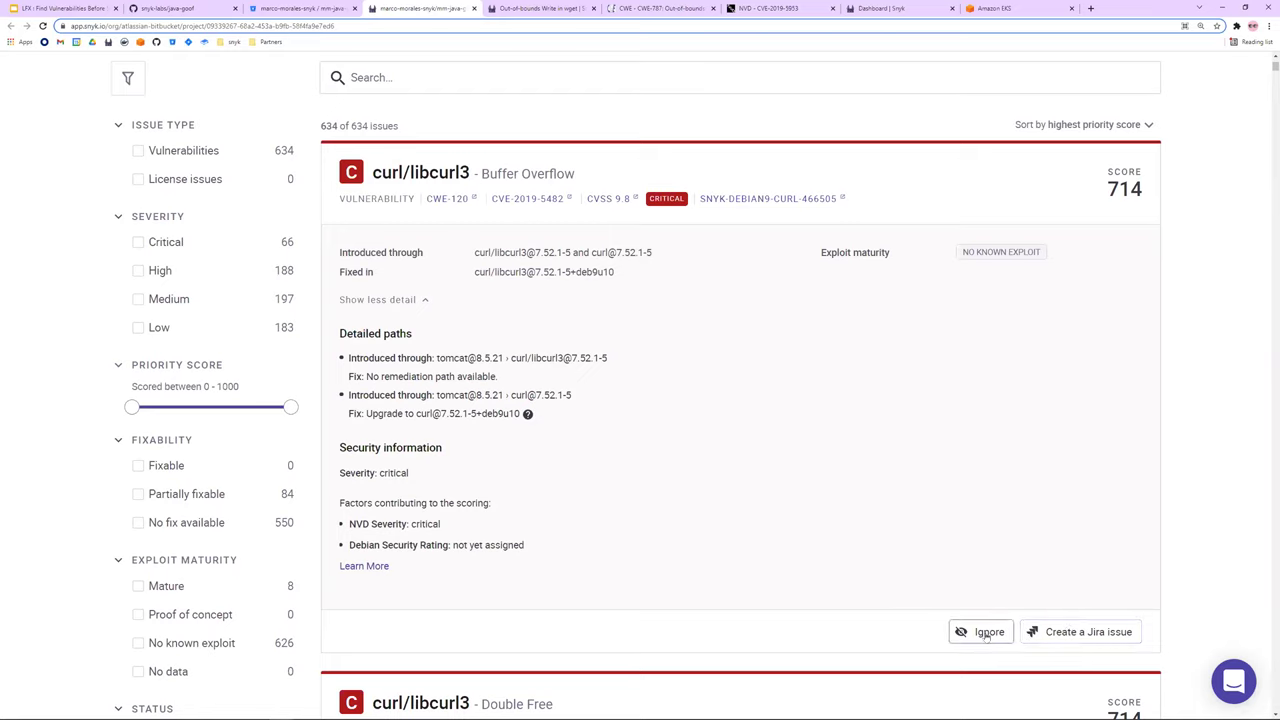
Start a Jira issue for the curl/libcurl3 Buffer Overflow vulnerability, choosing the listed Jira user as both reporter and assignee
click(1058, 636)
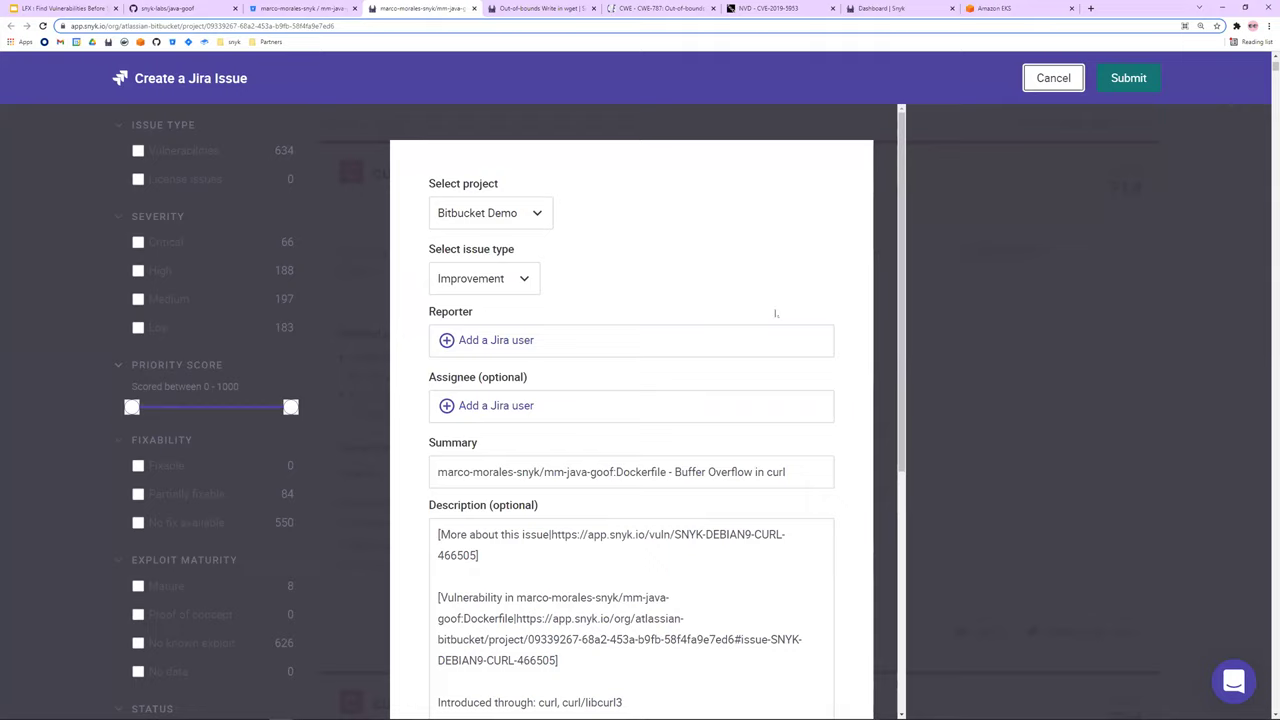
click(591, 341)
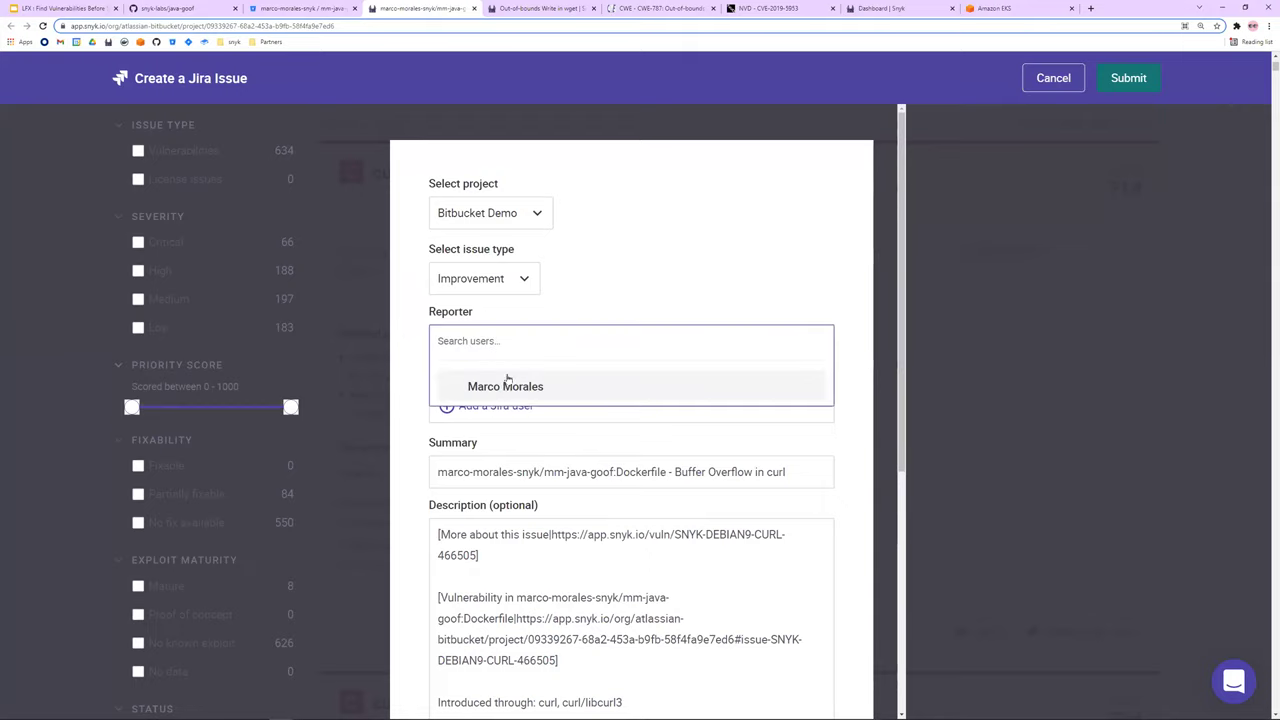
click(505, 386)
click(505, 406)
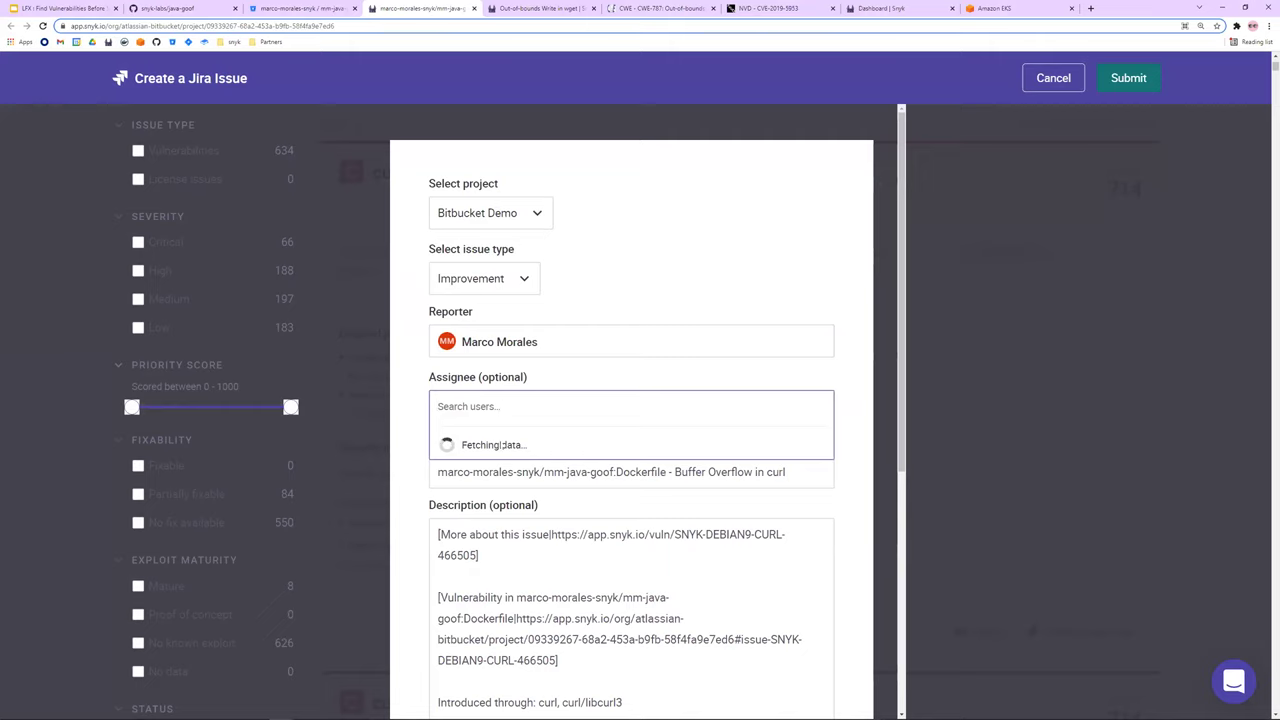
click(502, 452)
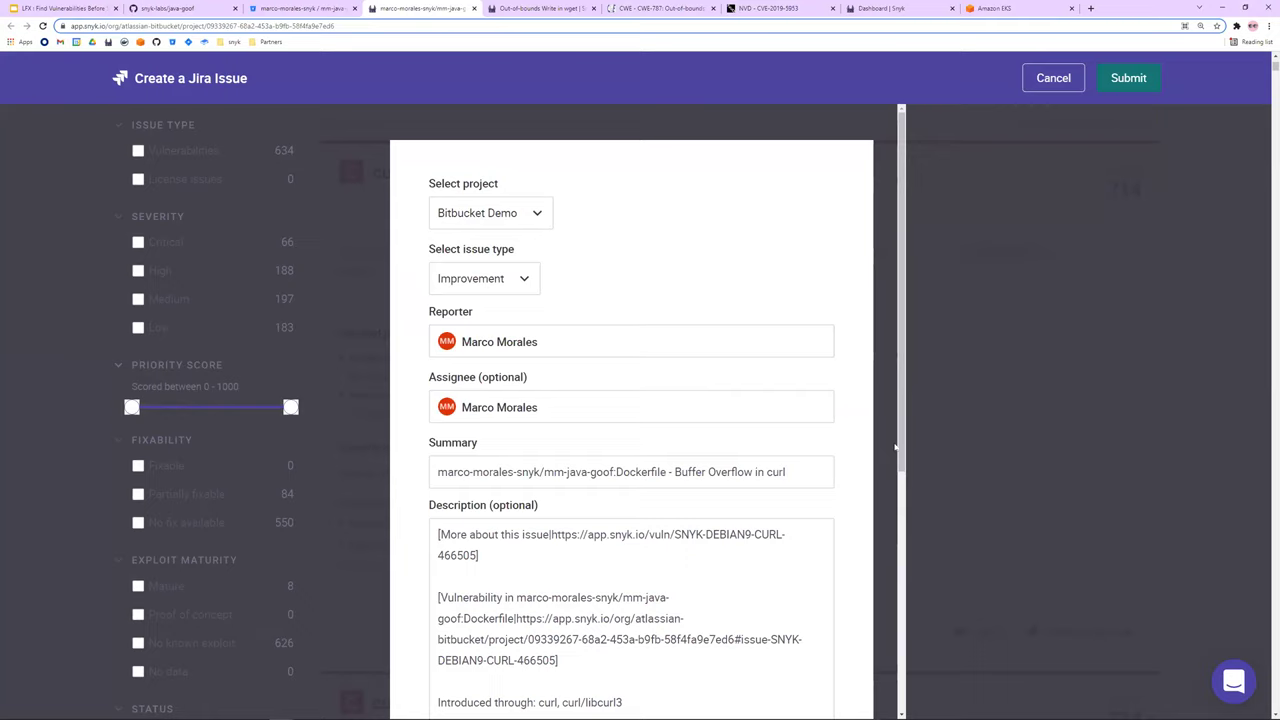
Review the prefilled description and optional fields of the Jira issue, keep the Highest priority, and submit it
scroll(821, 465, down, 3)
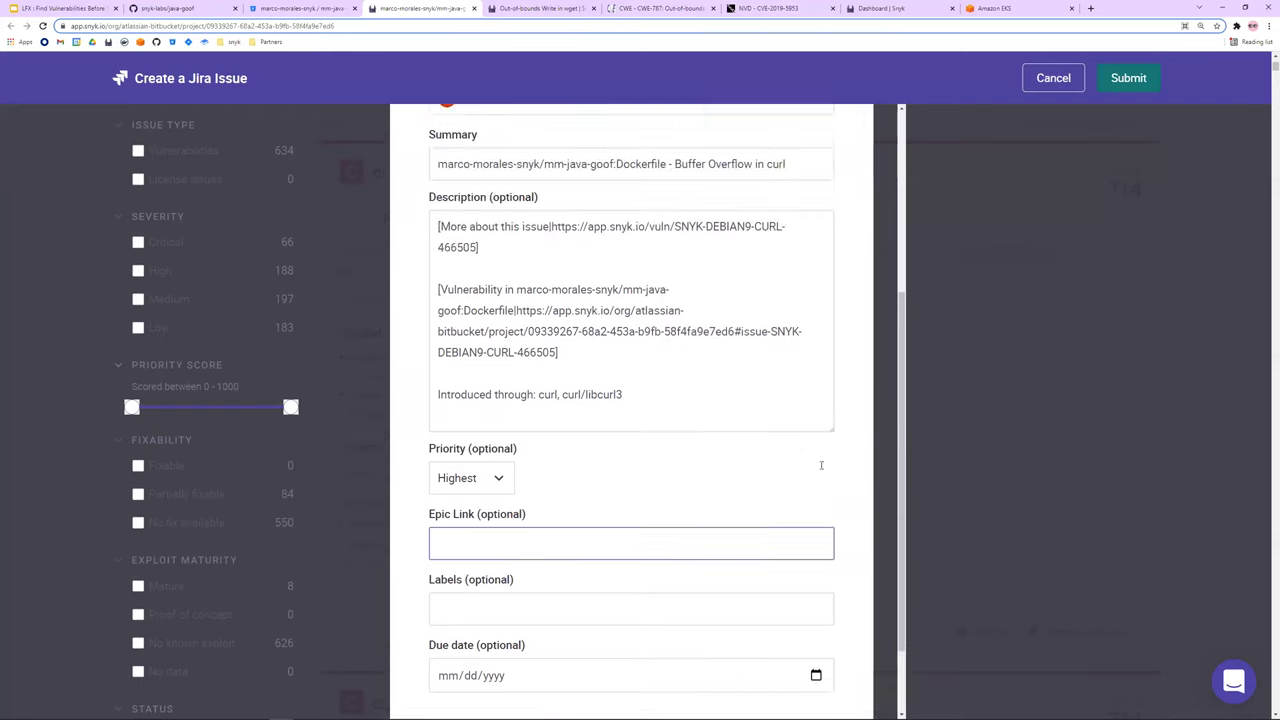
scroll(821, 465, up, 2)
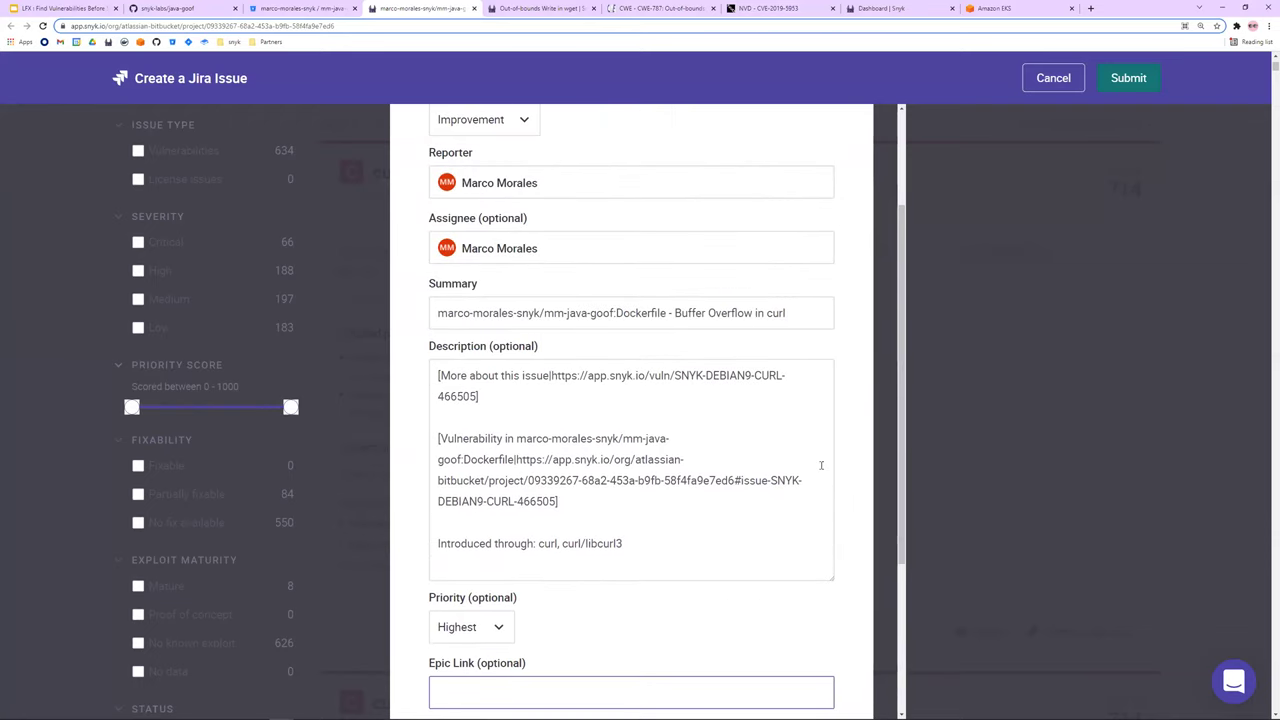
click(821, 465)
scroll(821, 465, down, 1)
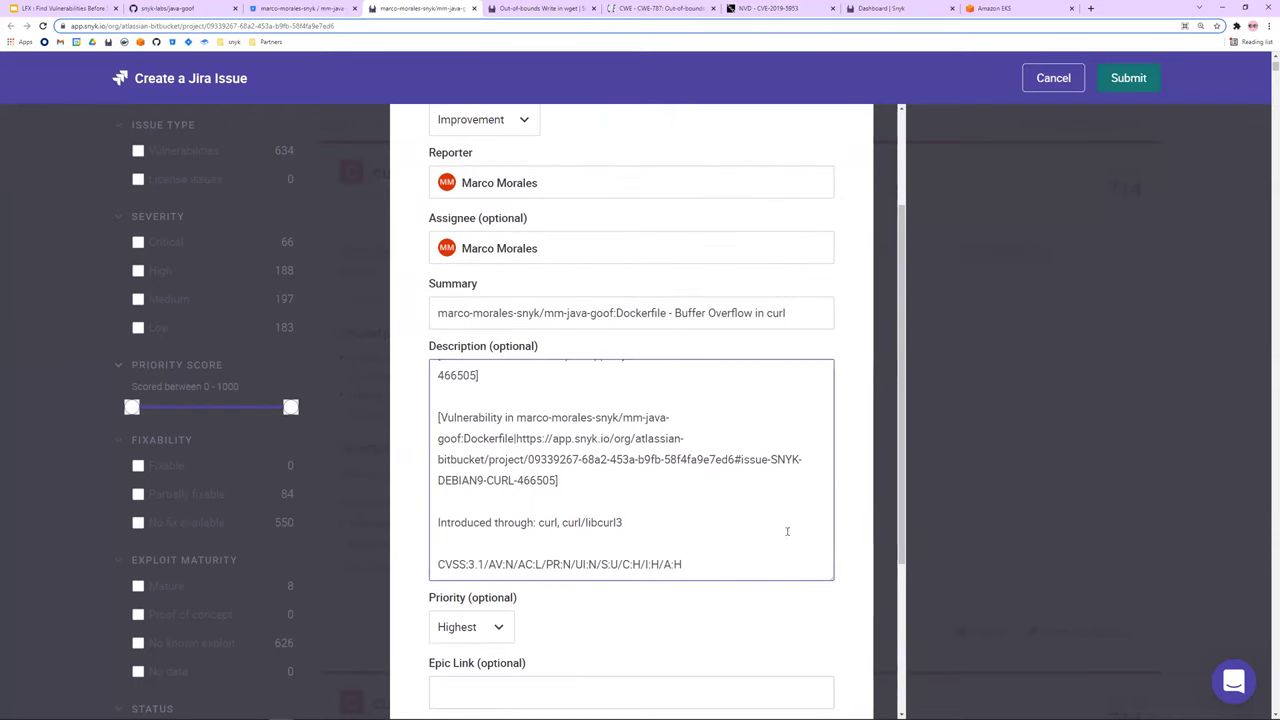
scroll(787, 531, down, 3)
click(510, 631)
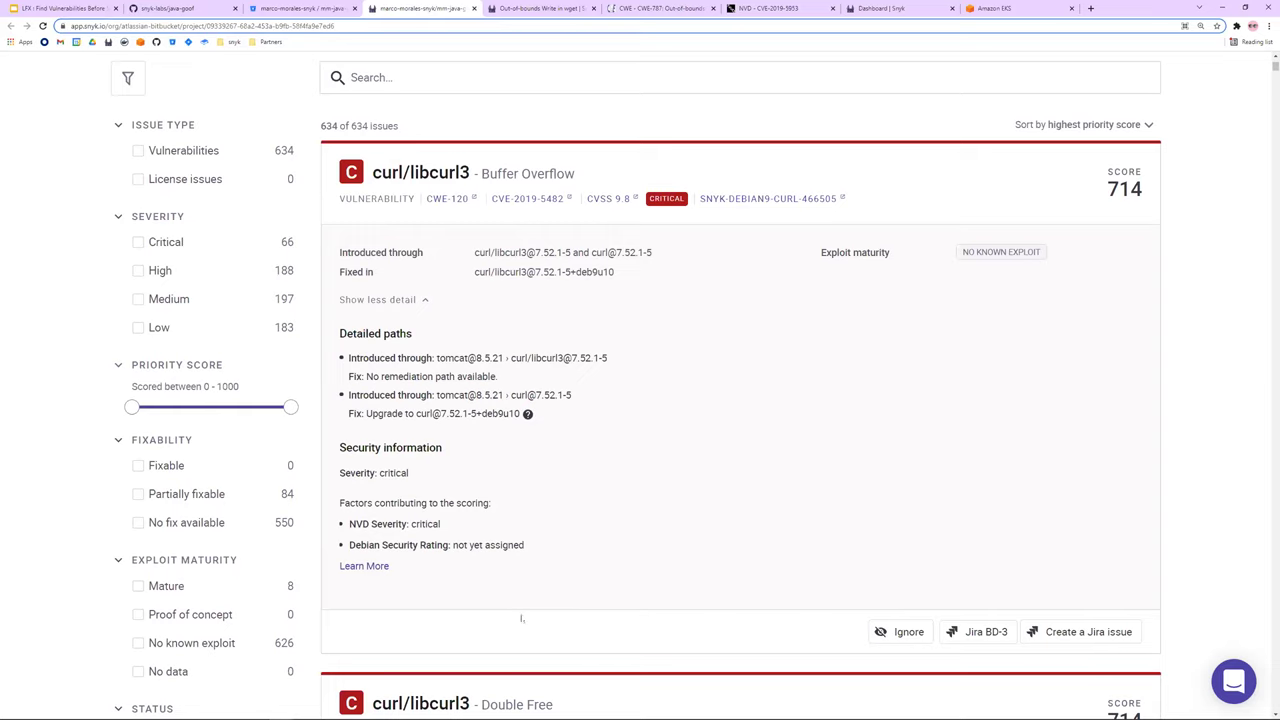
View the linked Jira issue BD-3 for the curl Buffer Overflow, and return to the Snyk project
click(980, 632)
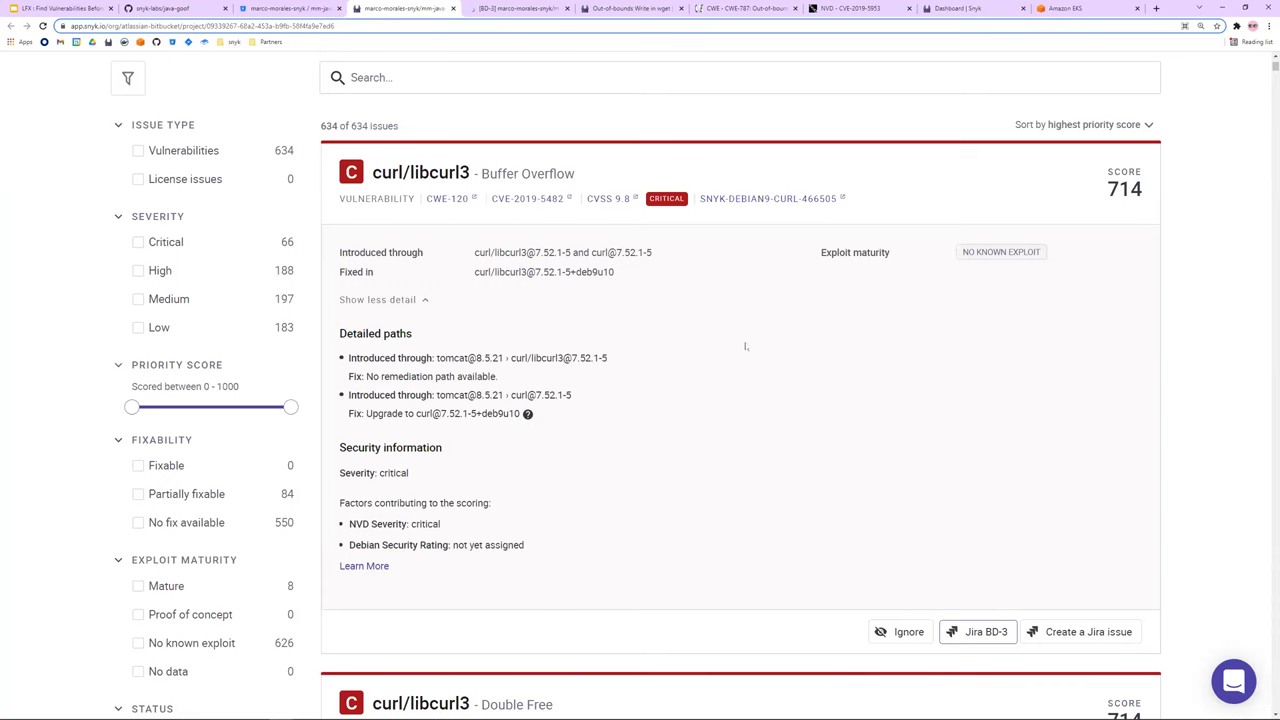
click(493, 8)
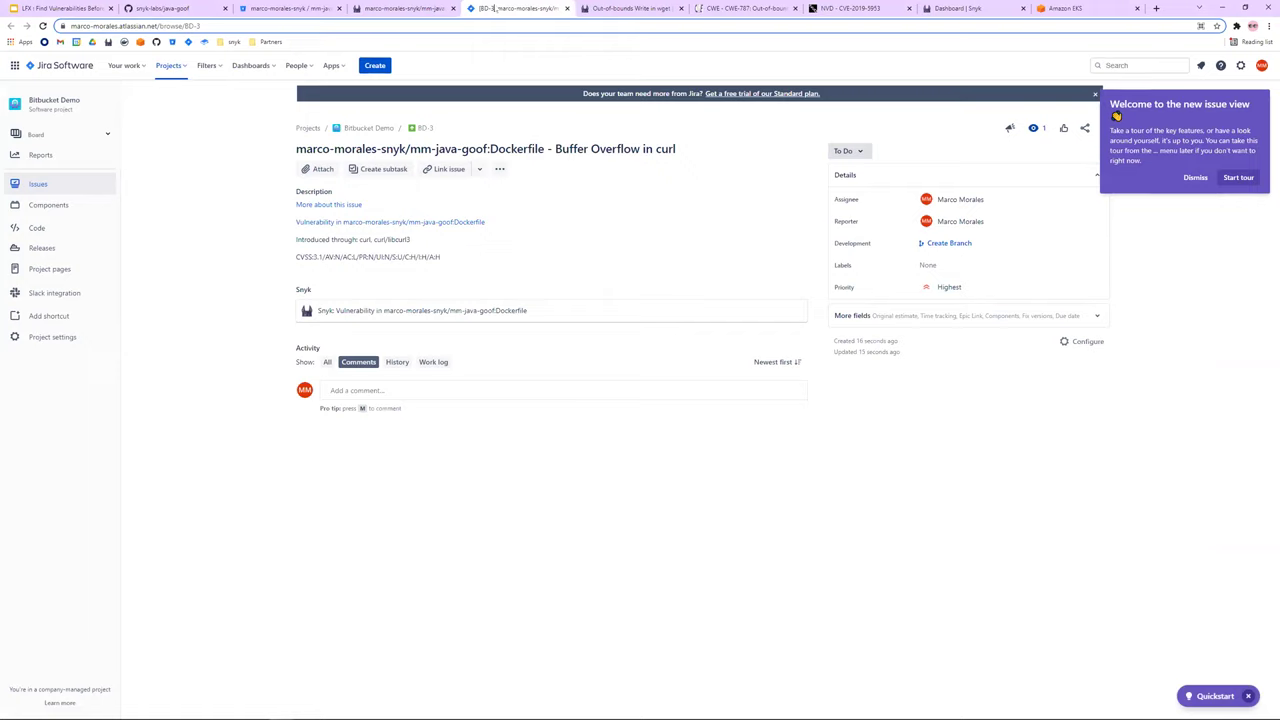
click(427, 10)
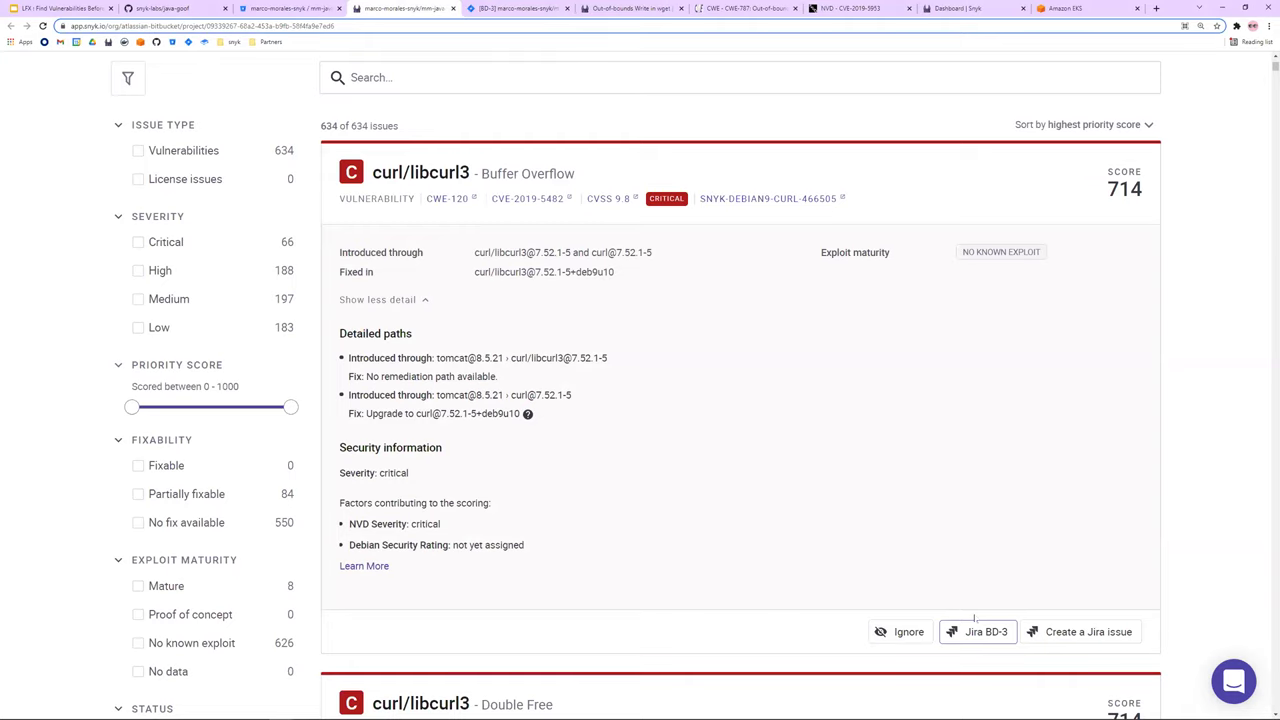
Show the additional upgrade types in the base image recommendations
scroll(950, 531, up, 2)
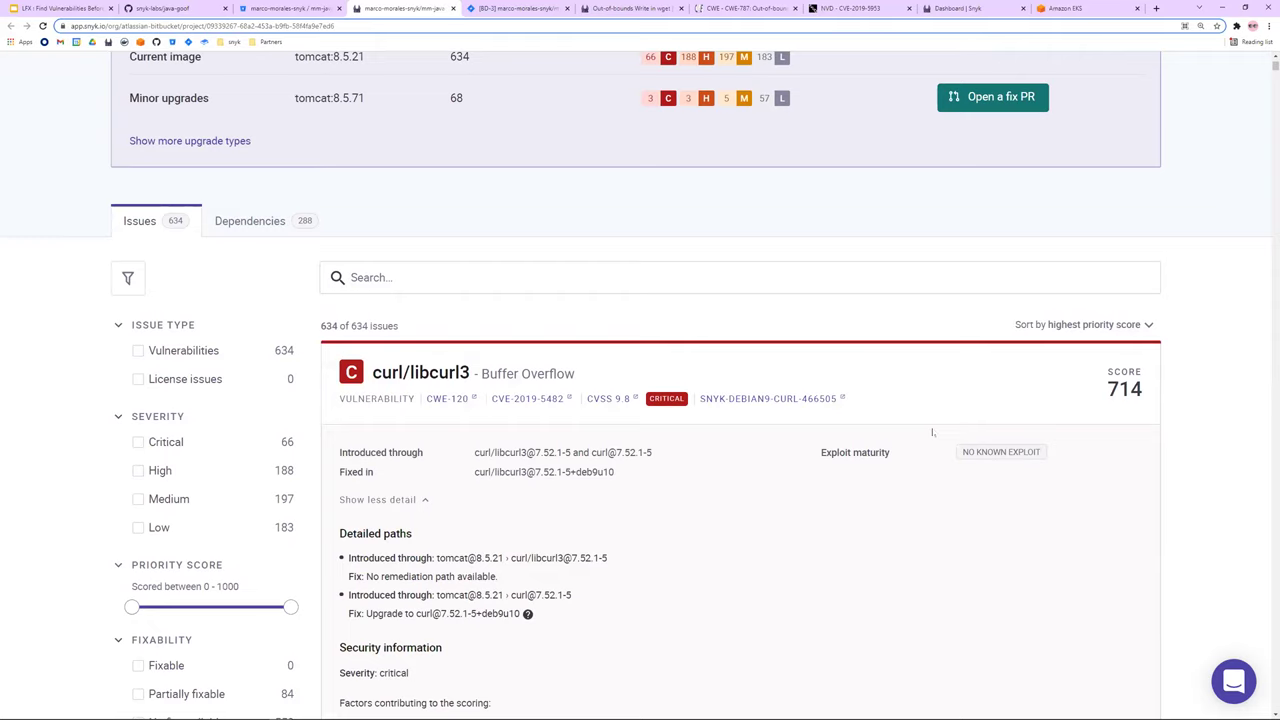
scroll(890, 380, up, 2)
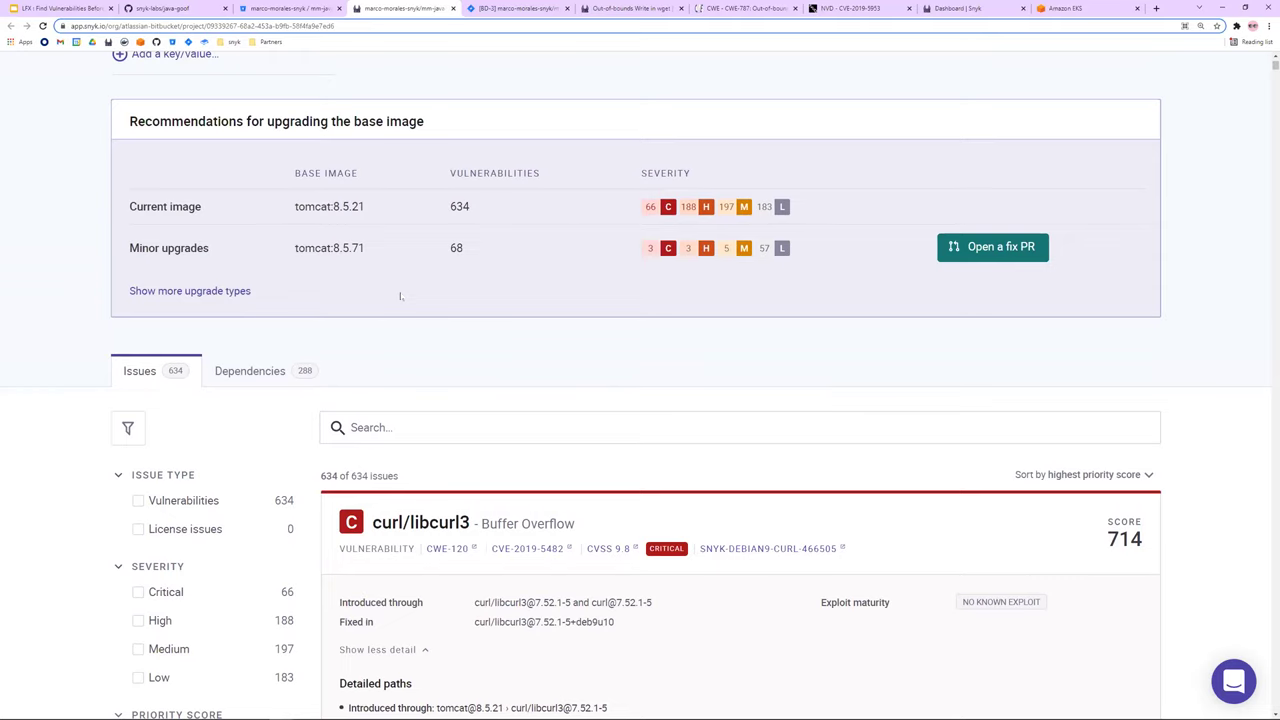
click(221, 289)
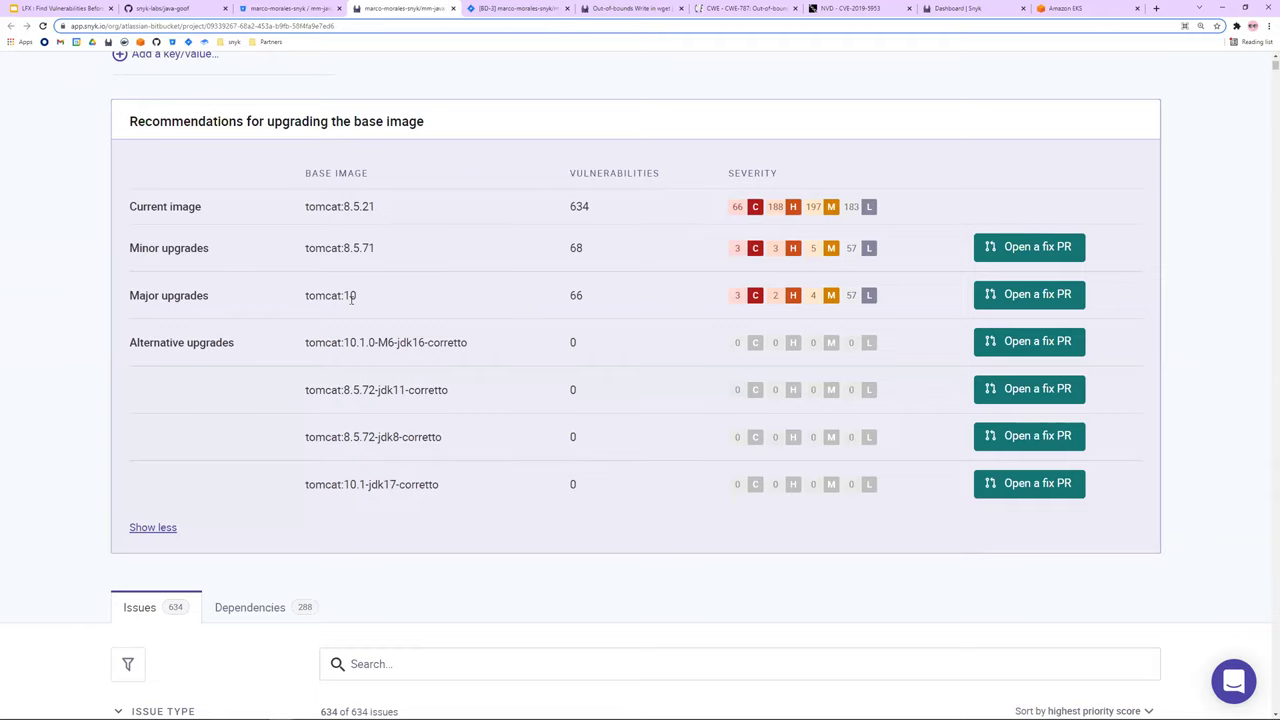
Create a fix pull request for the minor upgrade of the Dockerfile base image to tomcat:8.5.71
scroll(395, 332, up, 1)
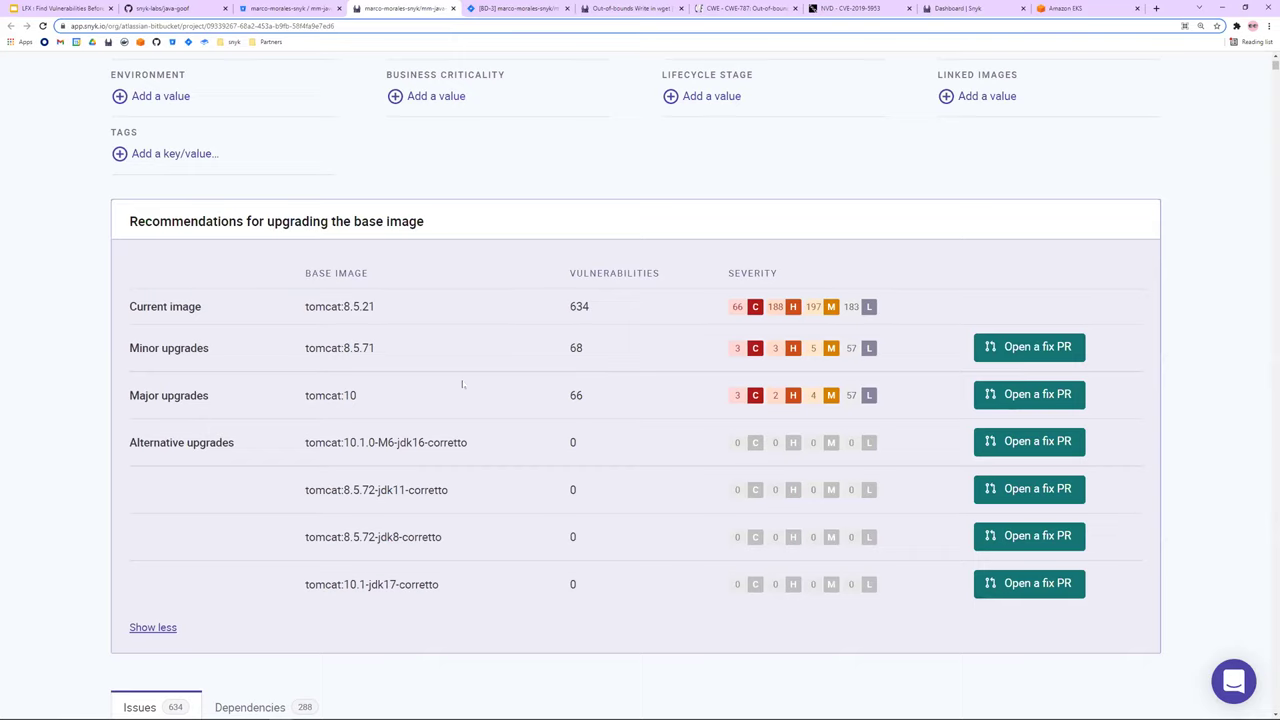
click(1061, 362)
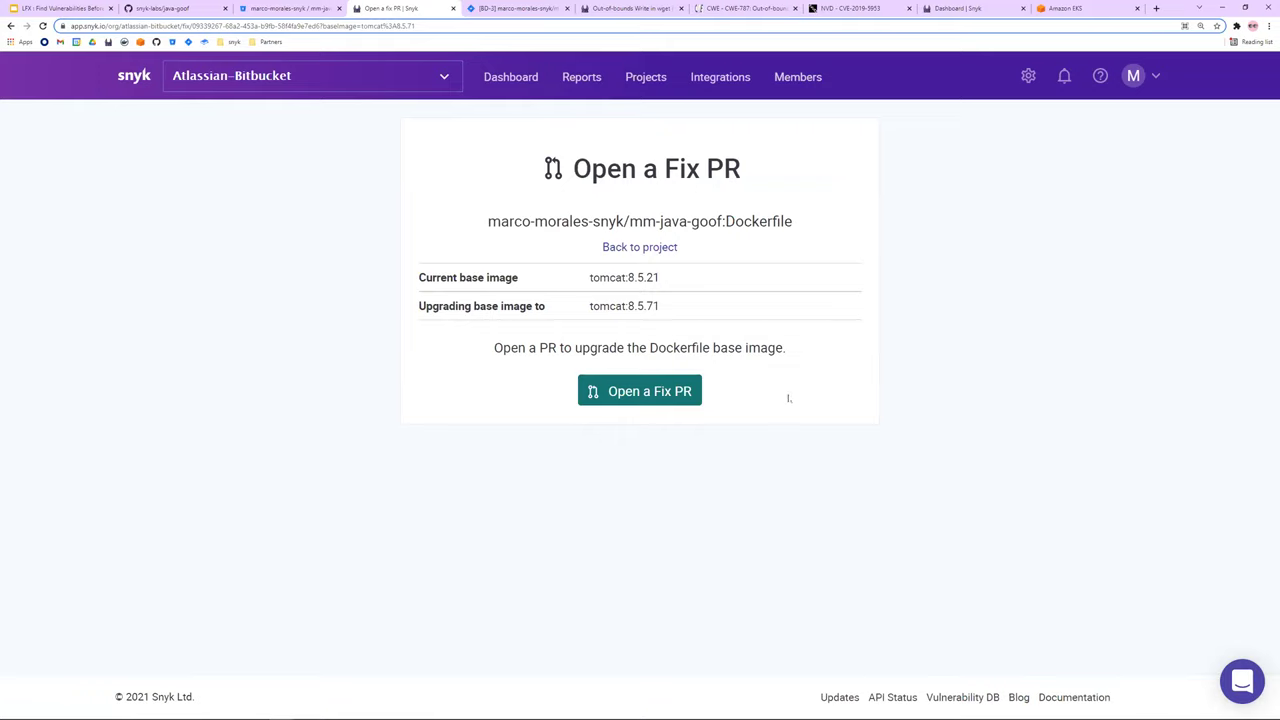
click(673, 396)
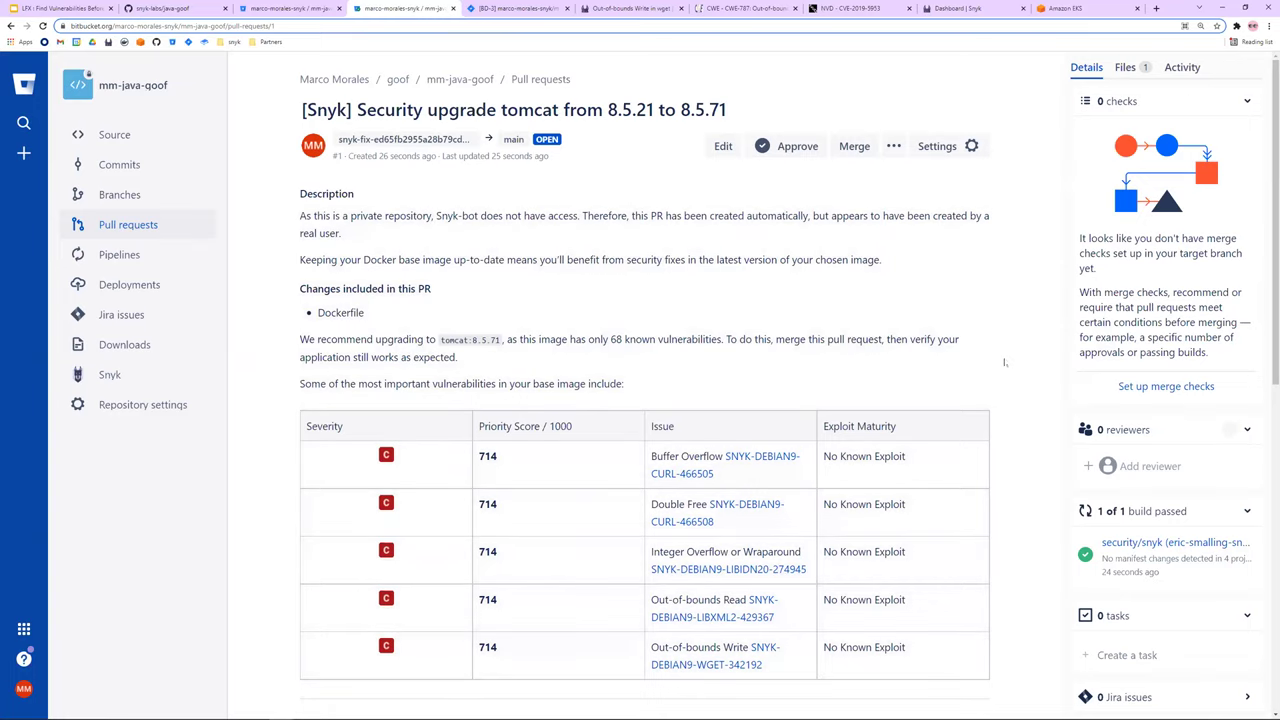
Examine the Dockerfile diff in the Bitbucket pull request, enlarged for easier reading
scroll(1005, 363, down, 8)
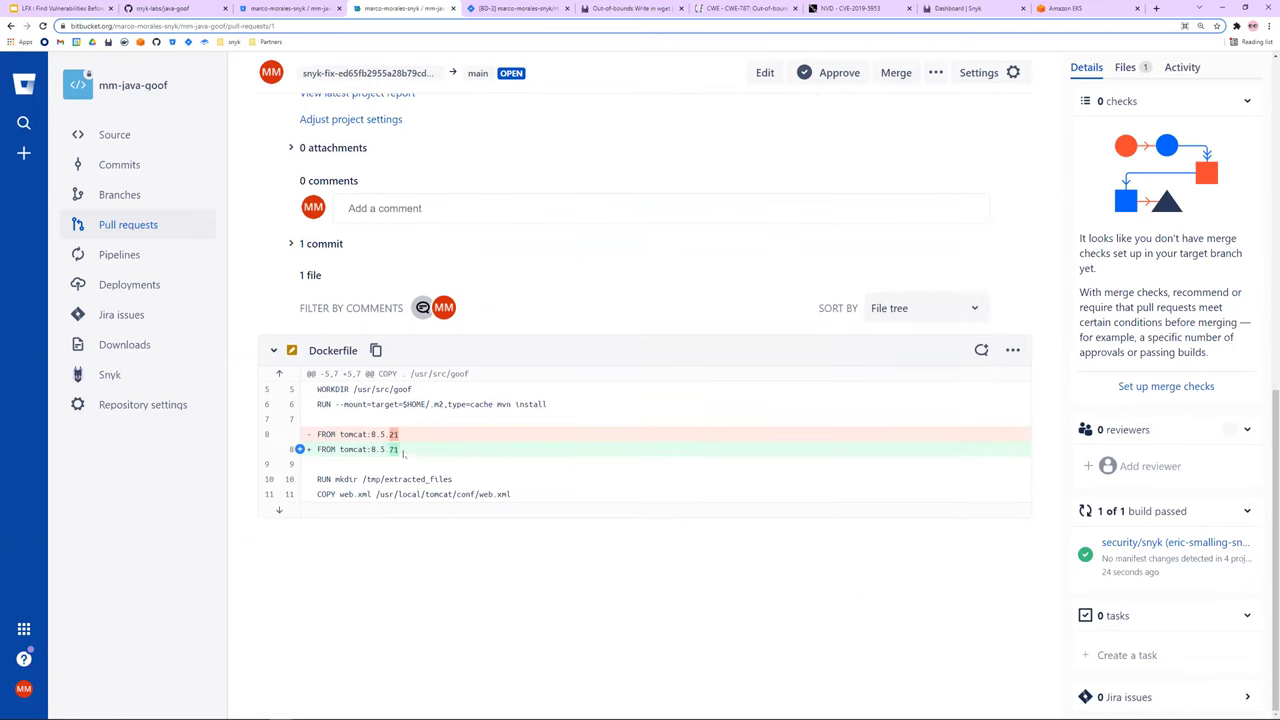
key(ctrl+plus)
key(ctrl+plus)
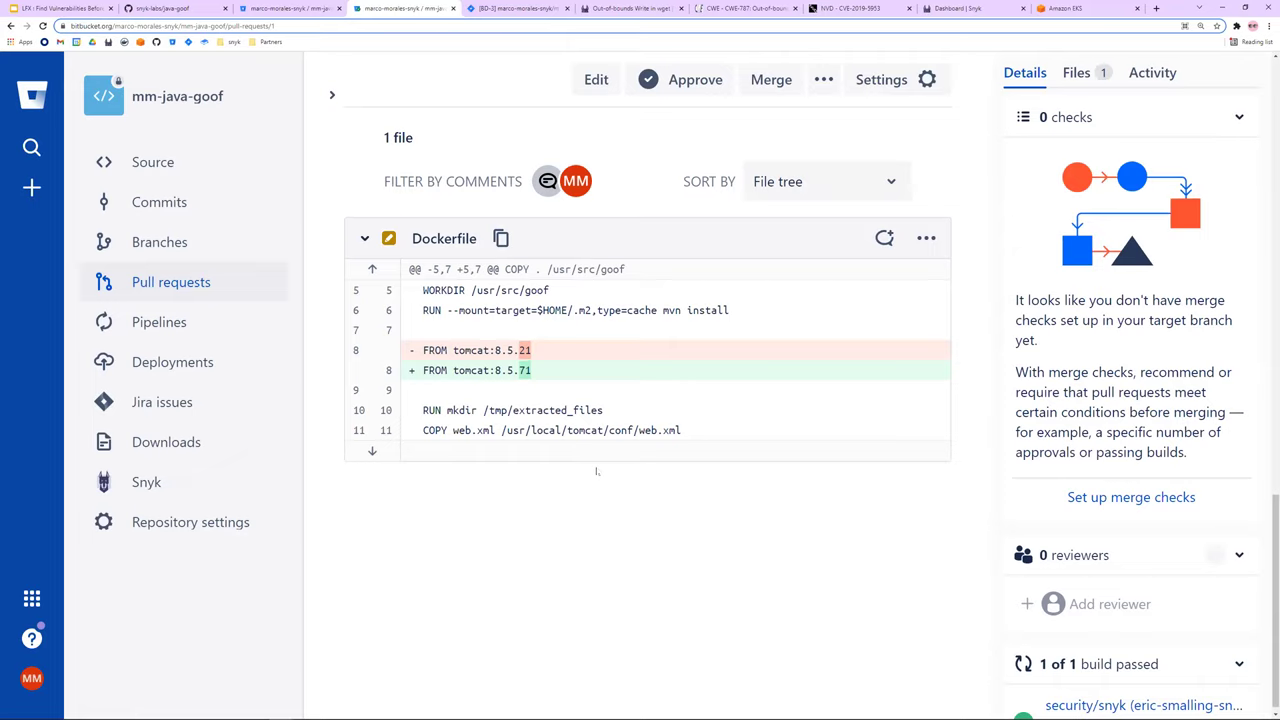
Reduce the page magnification and review the pull request's description, listed vulnerabilities and Dockerfile change
key(ctrl+minus)
key(ctrl+minus)
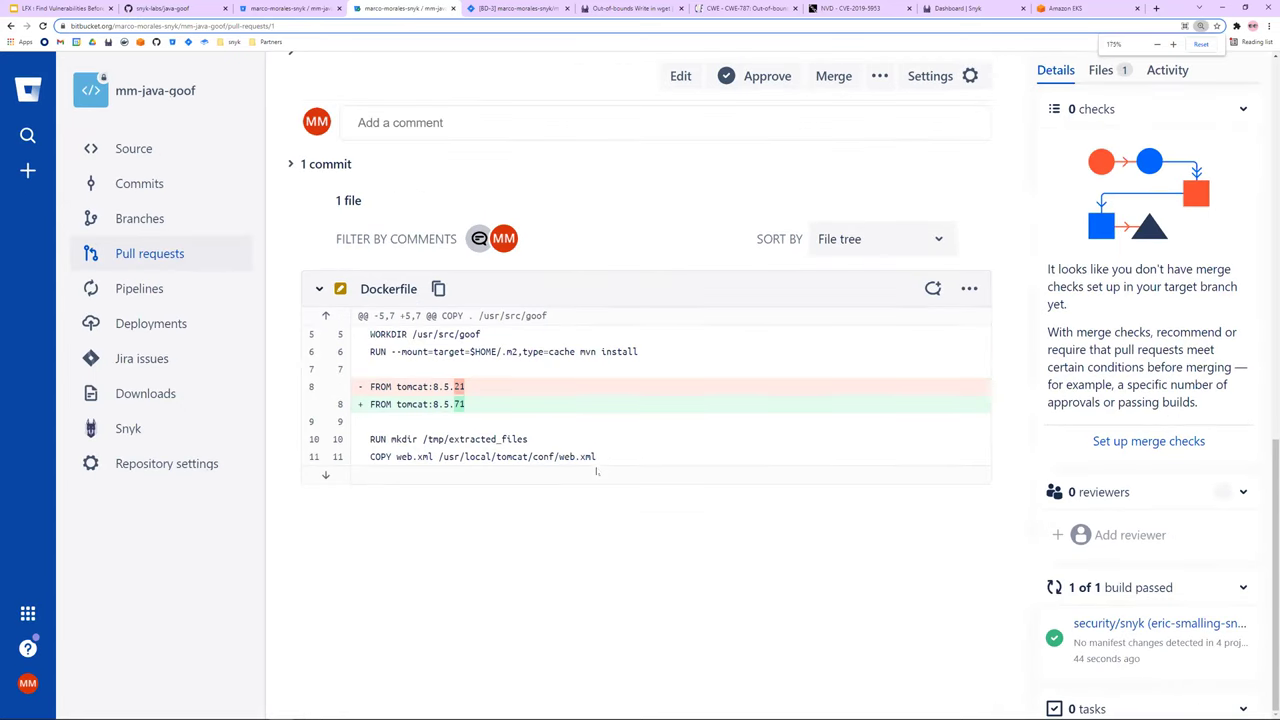
scroll(860, 560, up, 2)
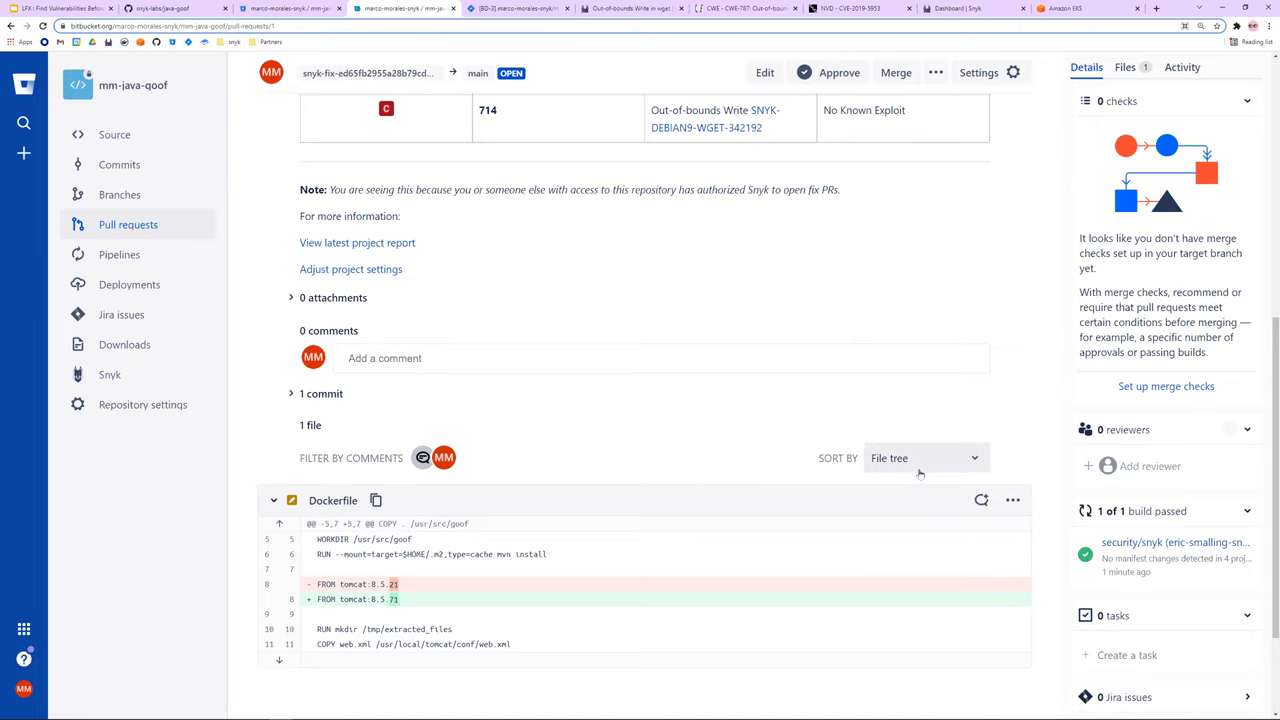
scroll(875, 373, up, 5)
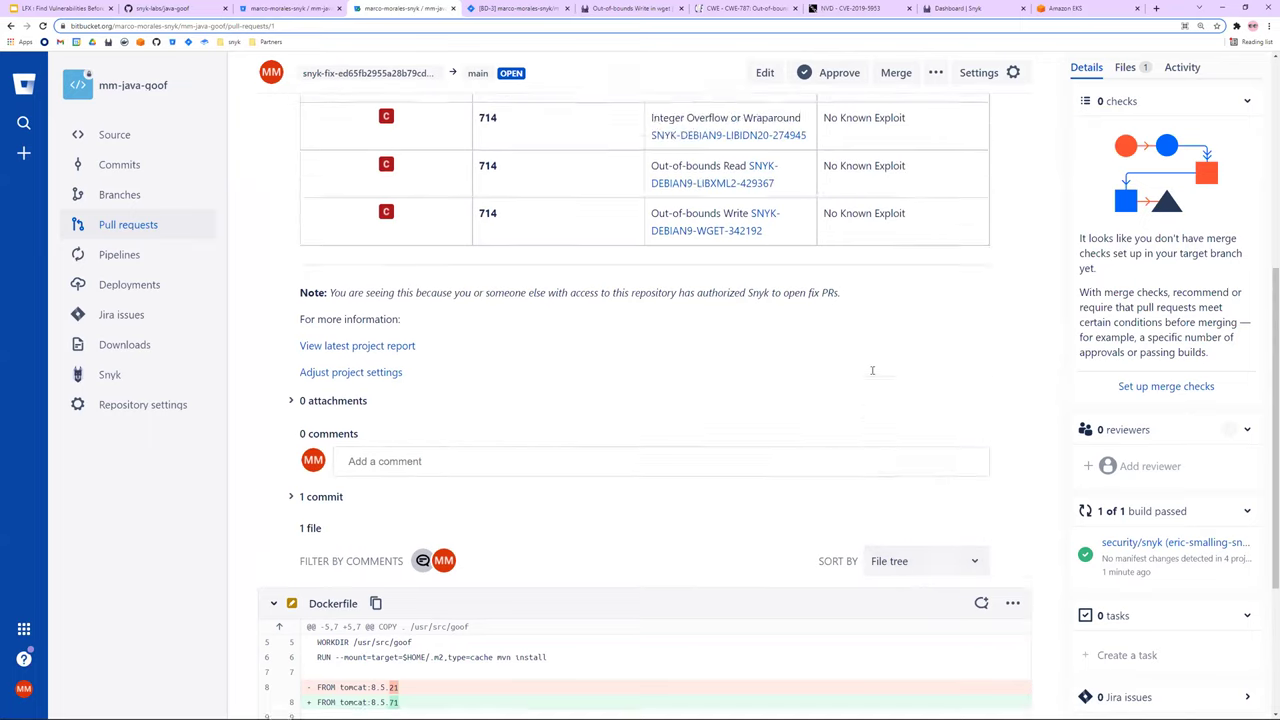
scroll(875, 373, up, 1)
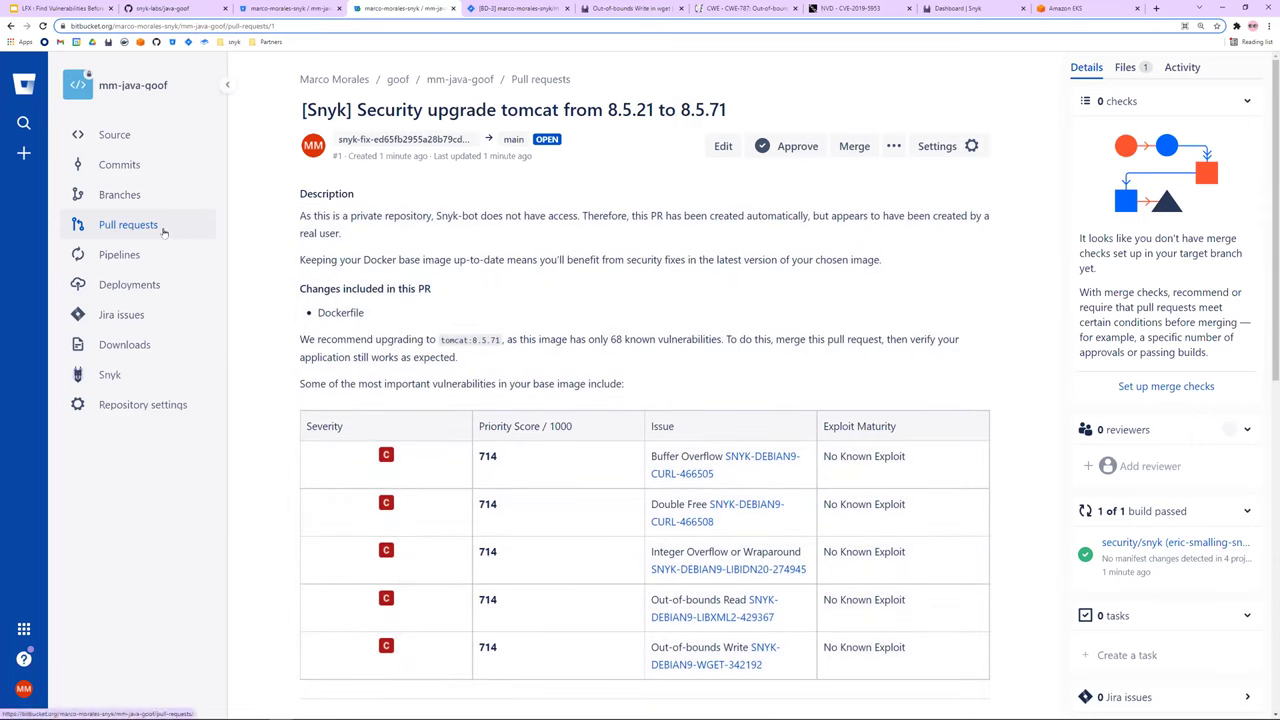
Open run #8 of the main branch in the repository's pipelines and view its bitbucket-pipelines.yml configuration
click(120, 255)
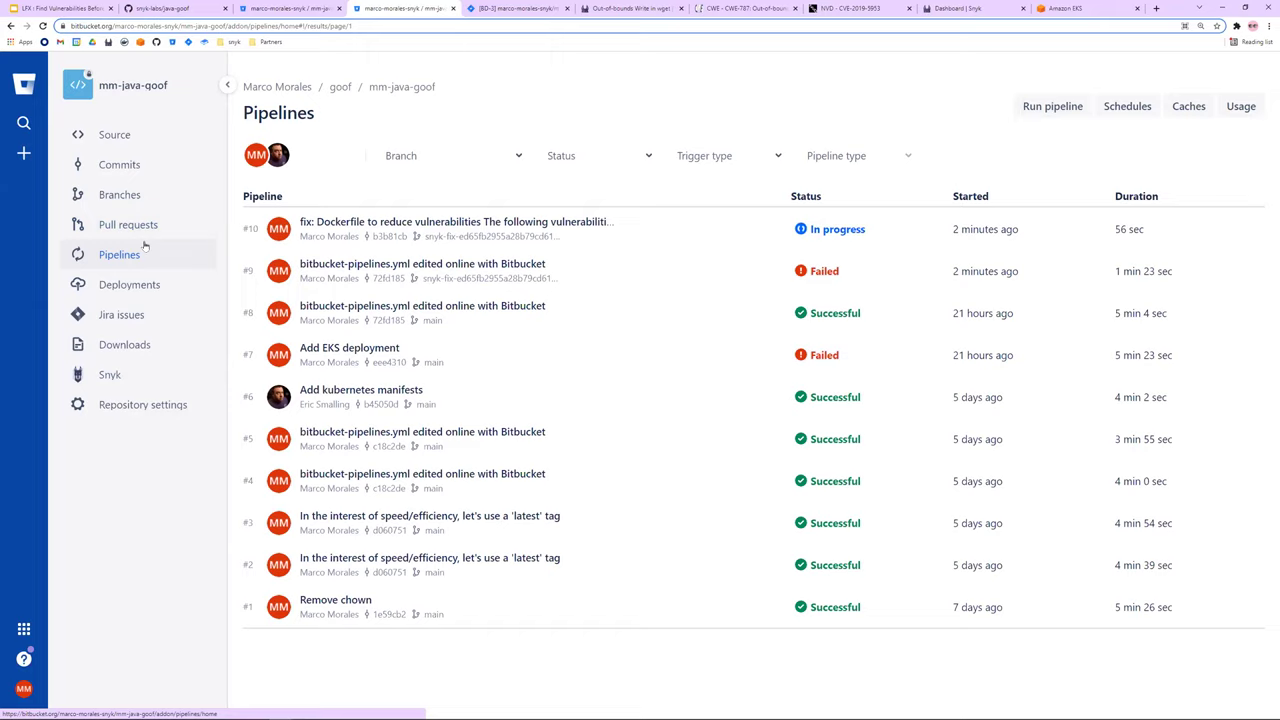
click(426, 307)
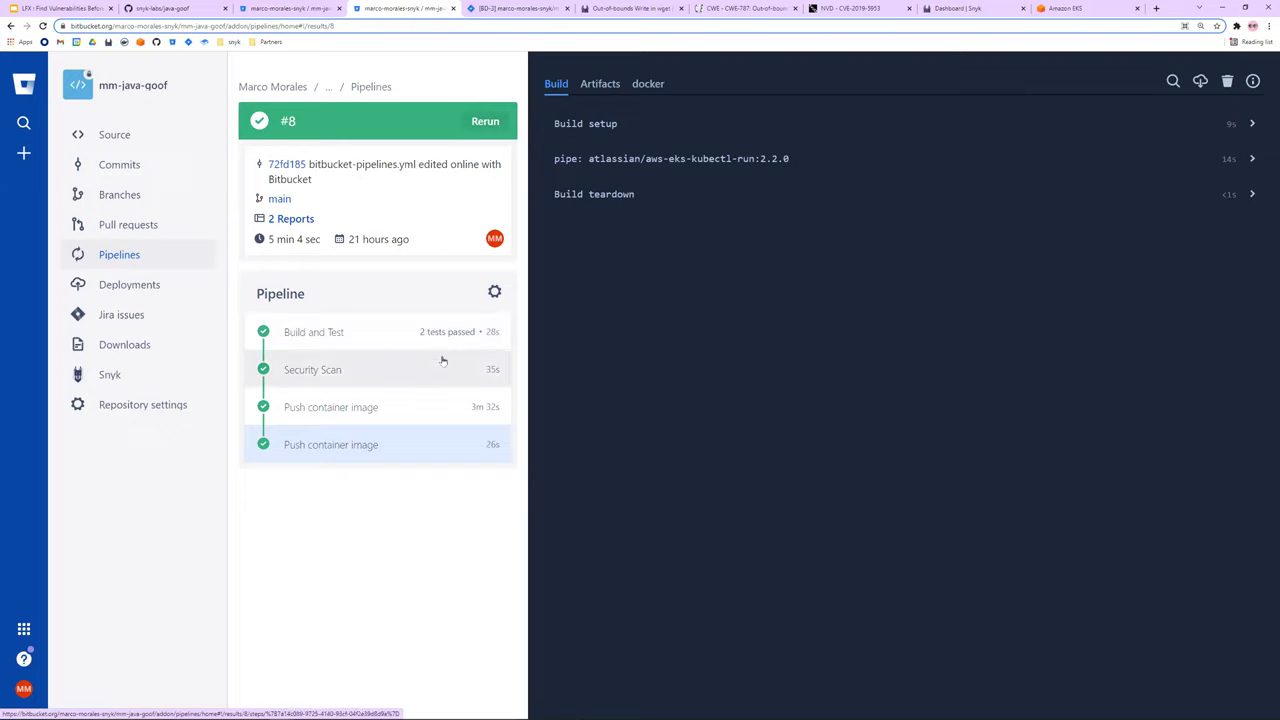
click(494, 292)
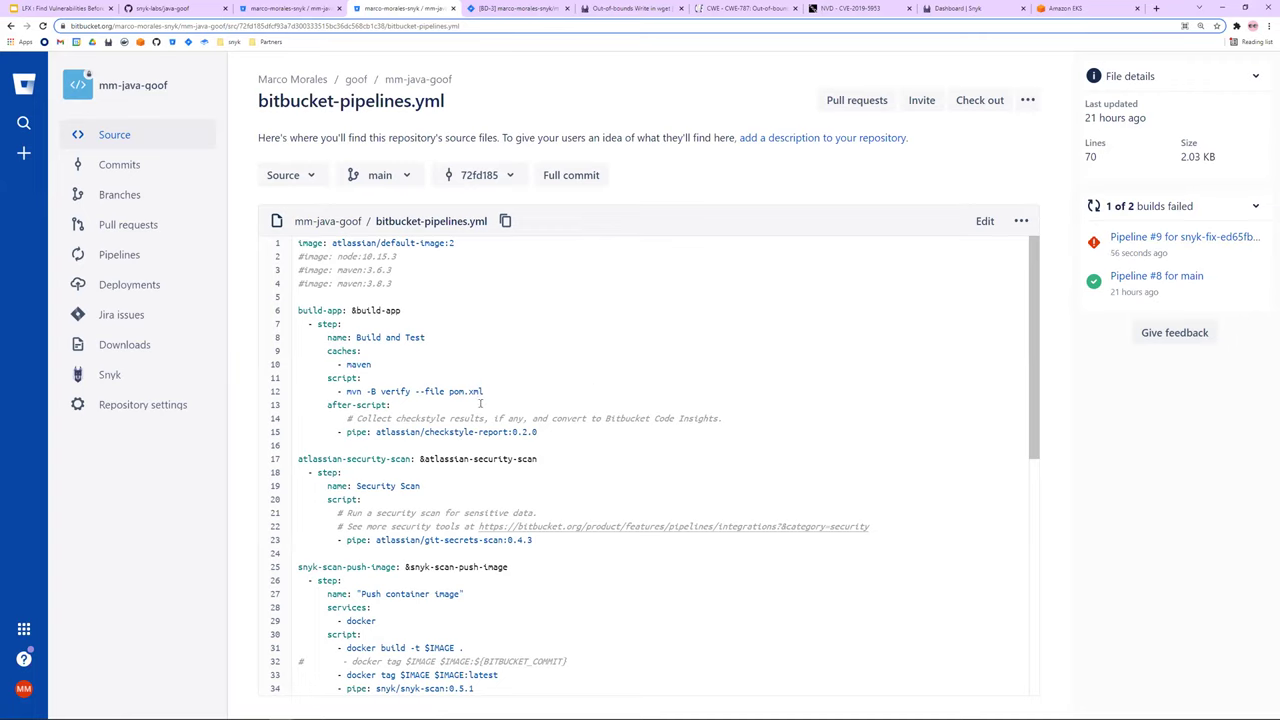
Examine the build-app and atlassian-security-scan definitions in bitbucket-pipelines.yml, highlighting both blocks
drag(297, 310, 556, 541)
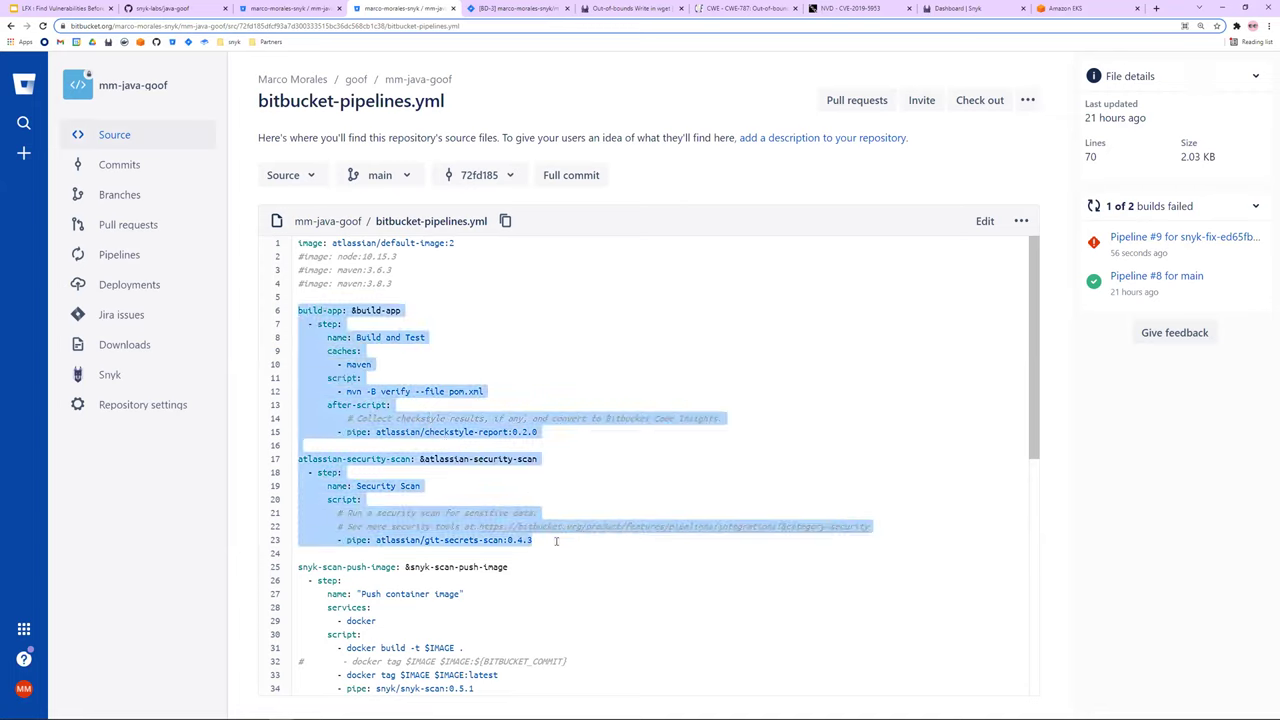
click(556, 541)
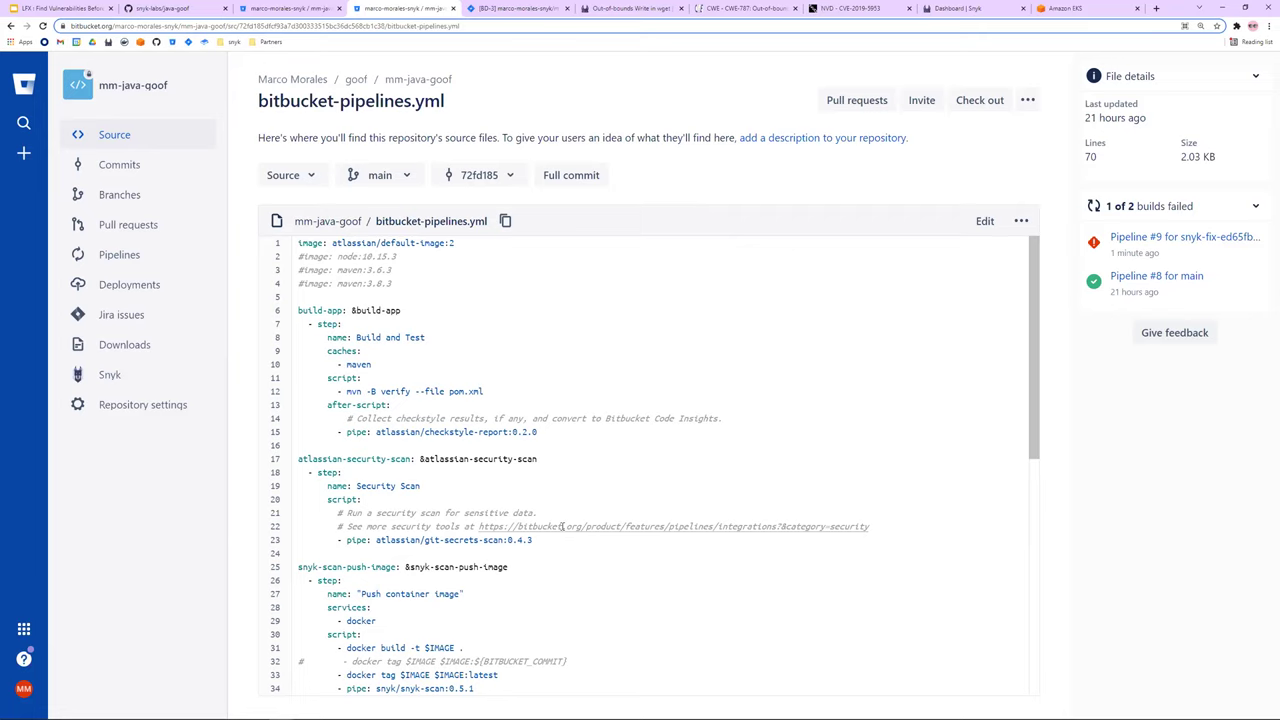
scroll(560, 522, down, 1)
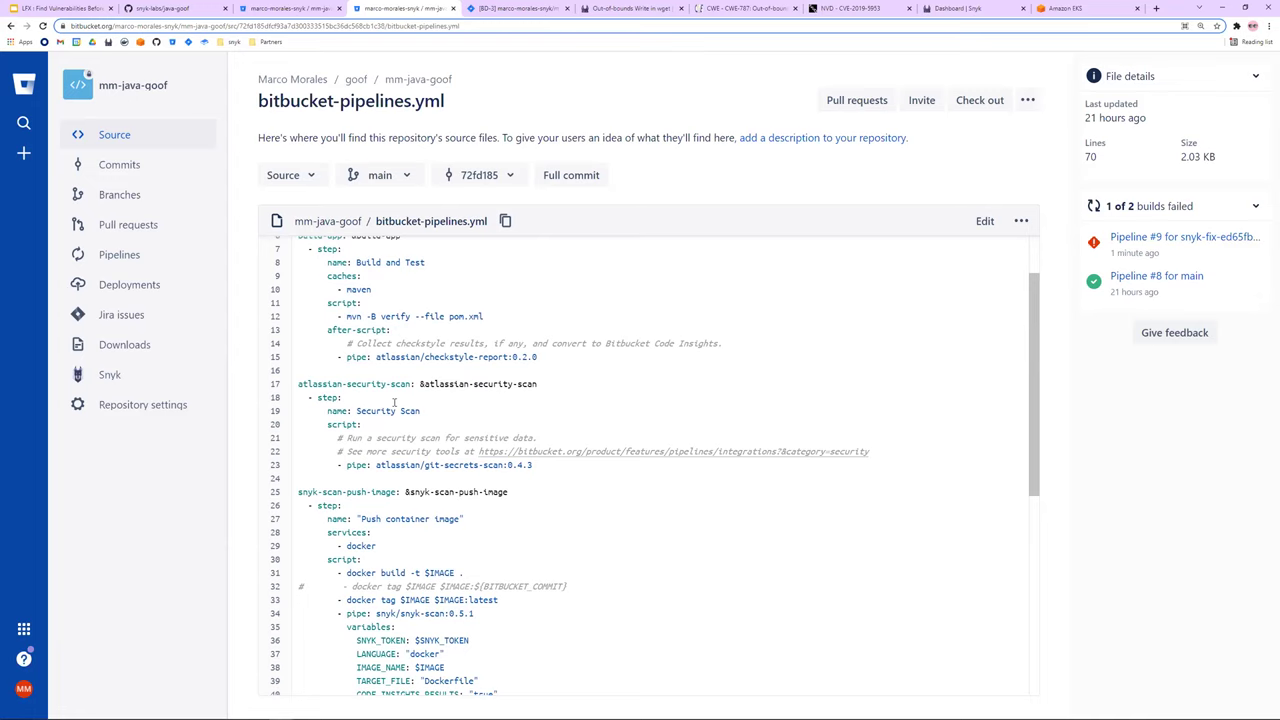
Examine the snyk/snyk-scan:0.5.1 pipe and its variables at a larger text size, highlighting the block
scroll(394, 403, down, 3)
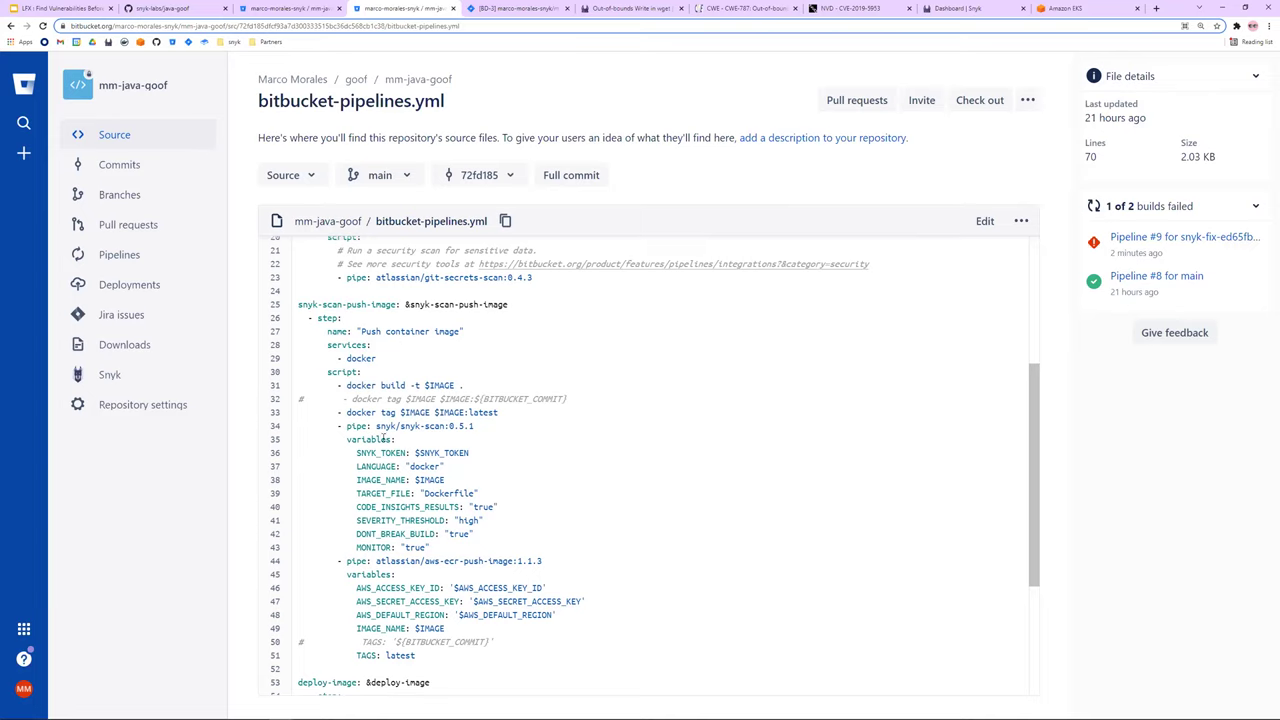
scroll(349, 432, down, 1)
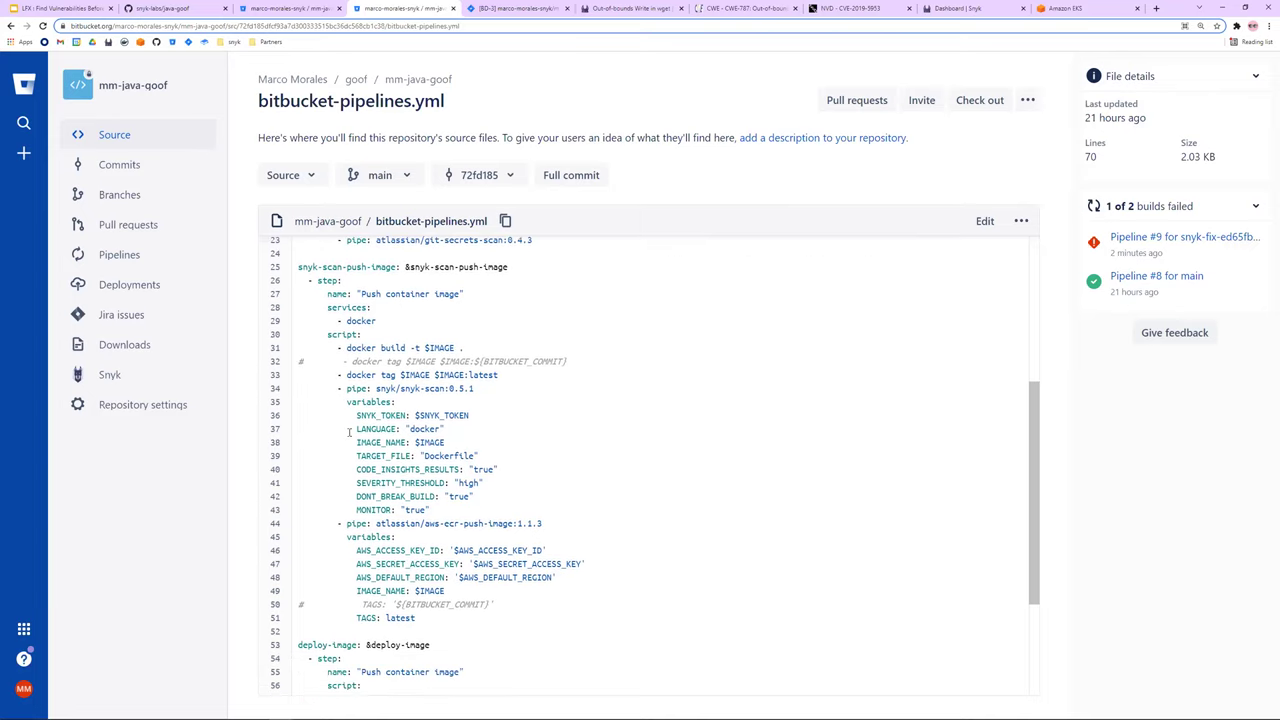
key(ctrl+plus)
scroll(353, 430, down, 2)
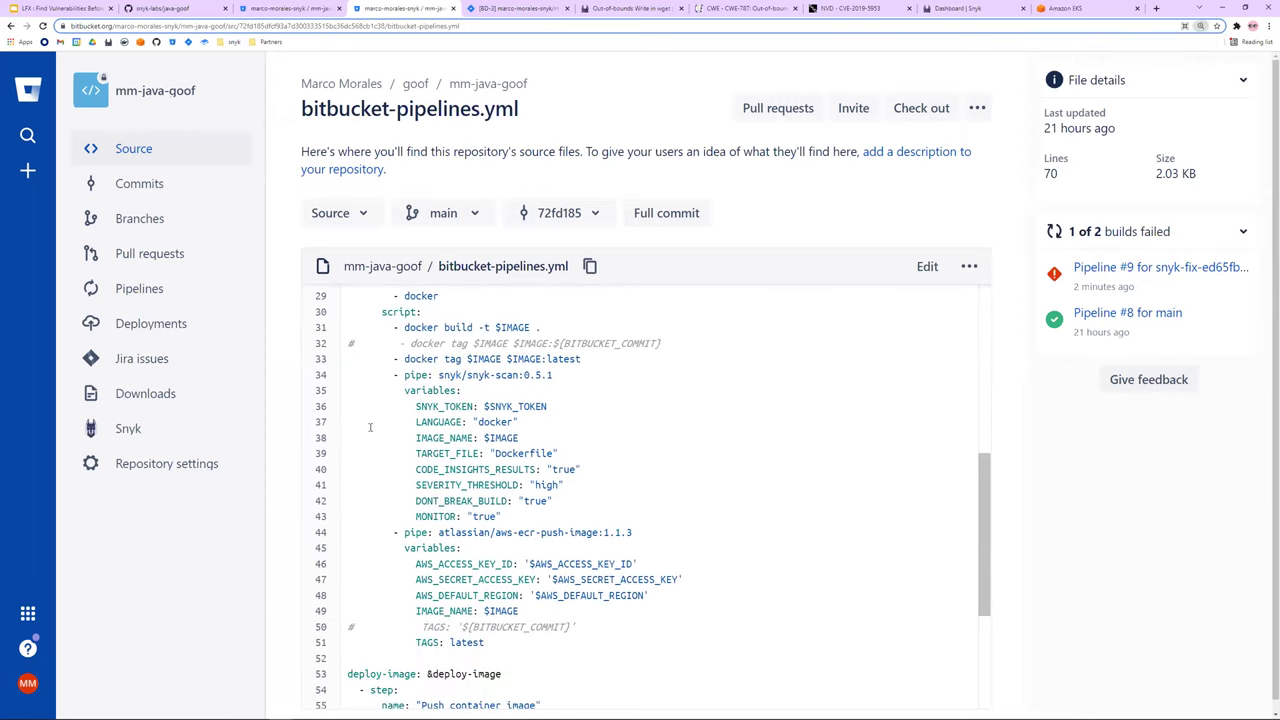
drag(354, 376, 592, 518)
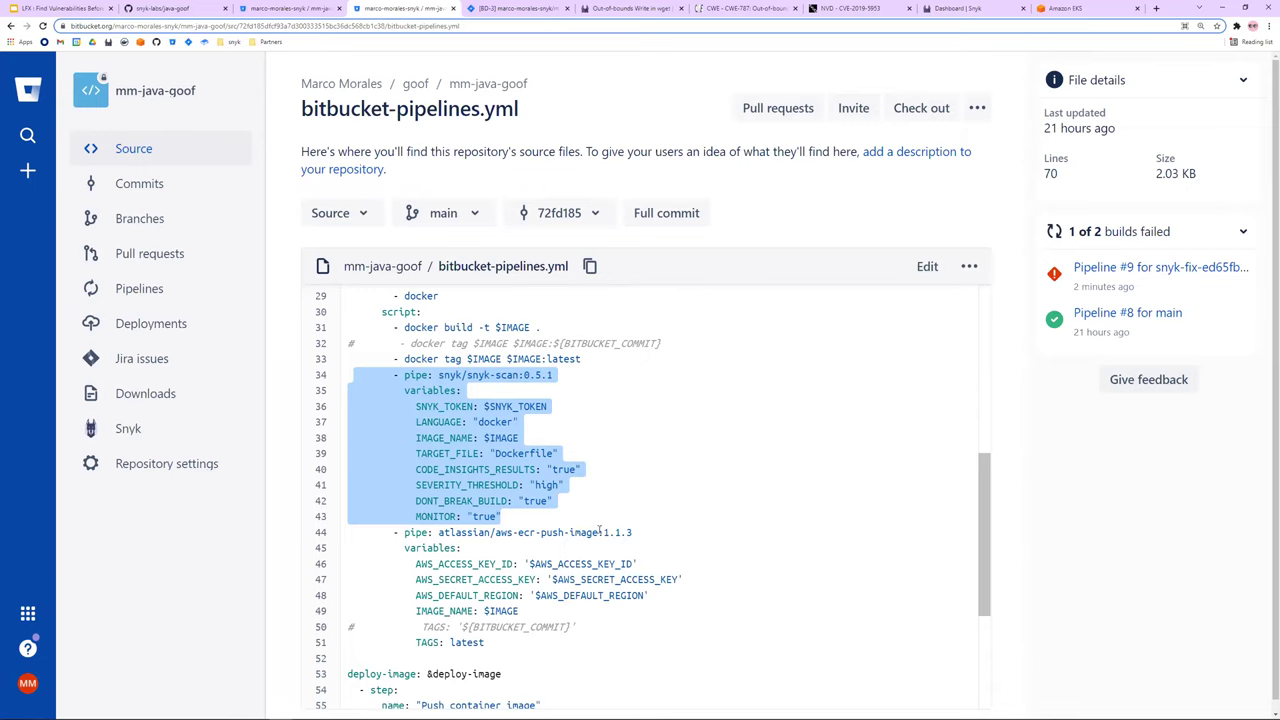
Highlight the atlassian/aws-ecr-push-image:1.1.3 pipe and examine the deploy-image definition and default pipeline order below it
scroll(598, 527, down, 1)
drag(395, 445, 604, 516)
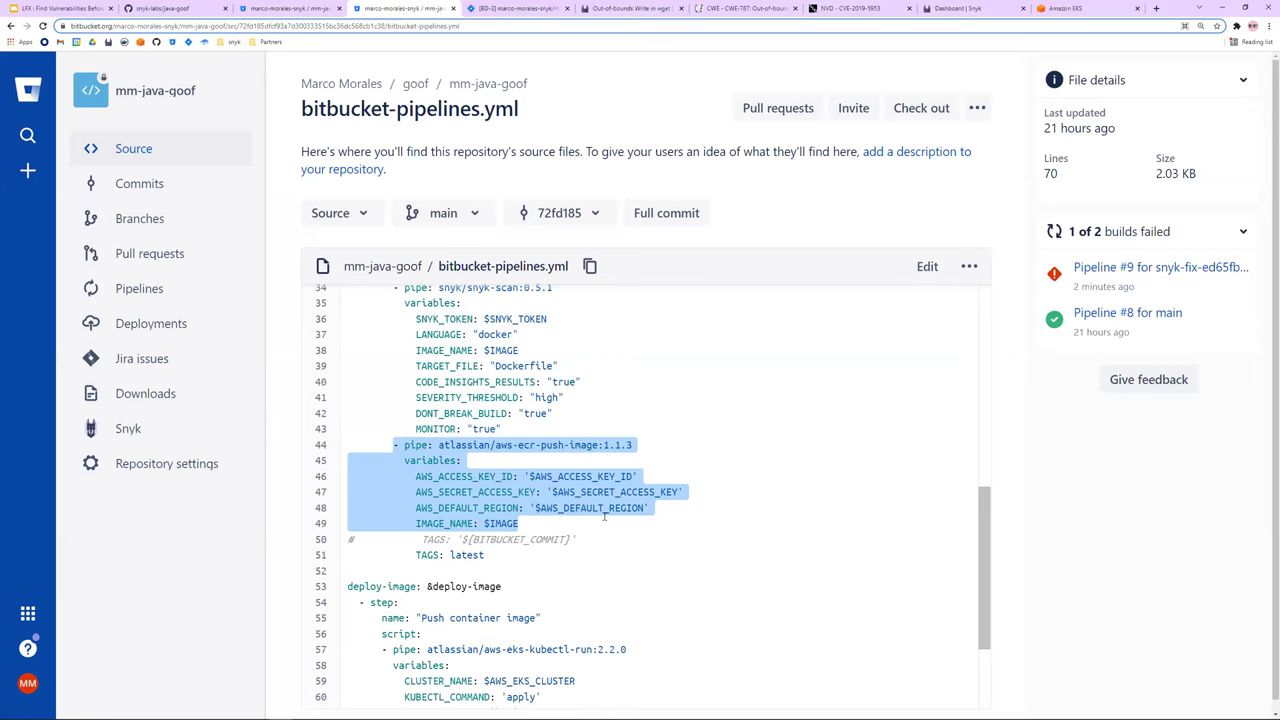
scroll(602, 520, down, 1)
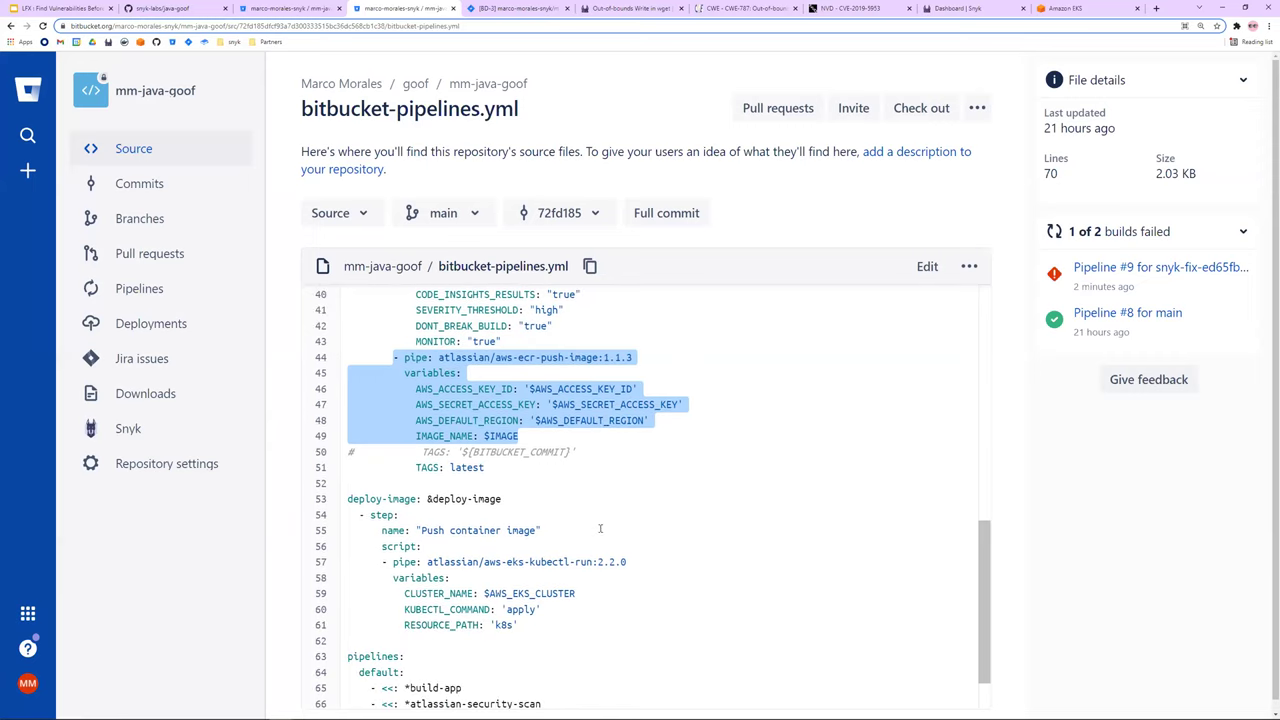
scroll(600, 528, down, 1)
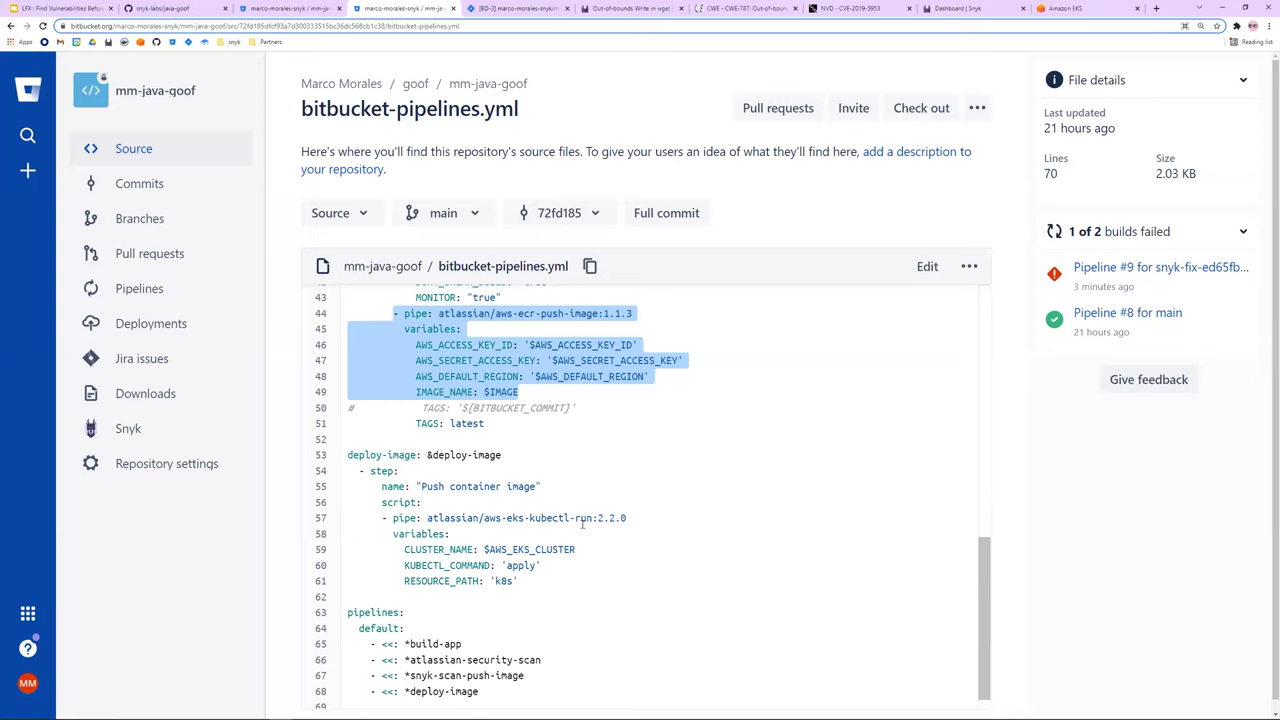
scroll(582, 524, down, 1)
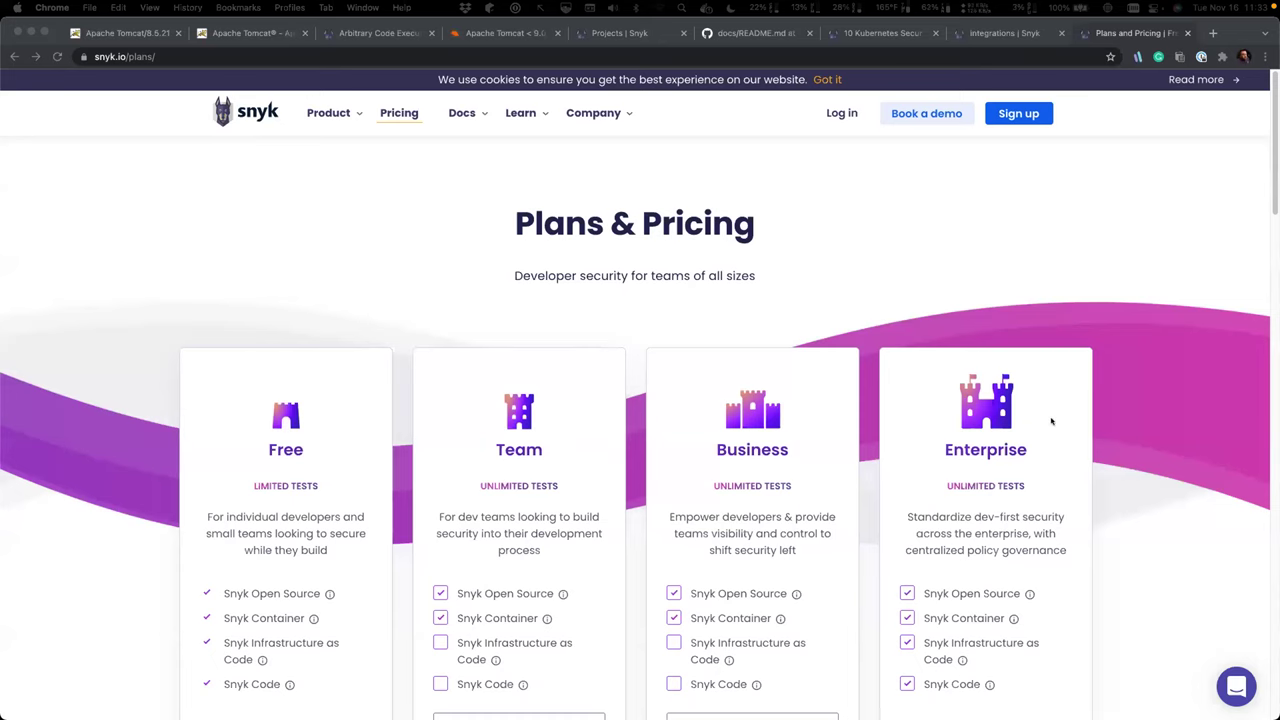
Compare the Free, Team, Business and Enterprise offerings and their plan details on the Snyk pricing page
scroll(583, 396, down, 1)
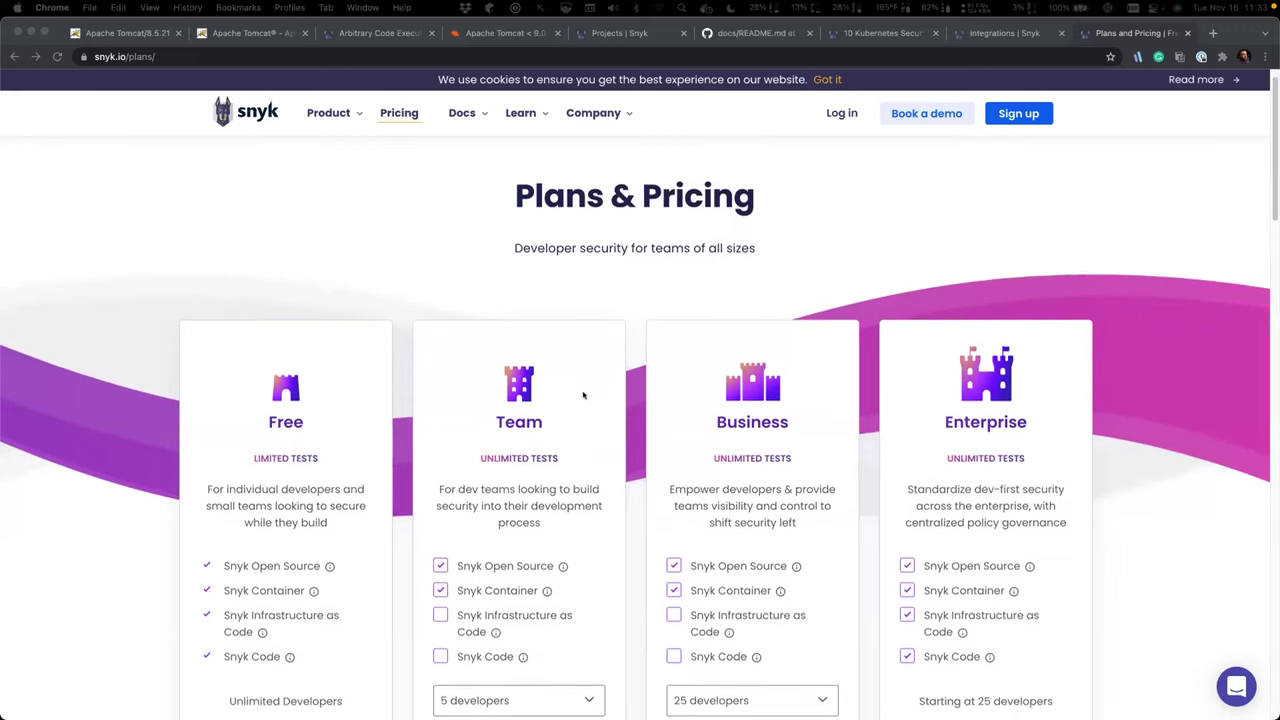
scroll(583, 396, down, 3)
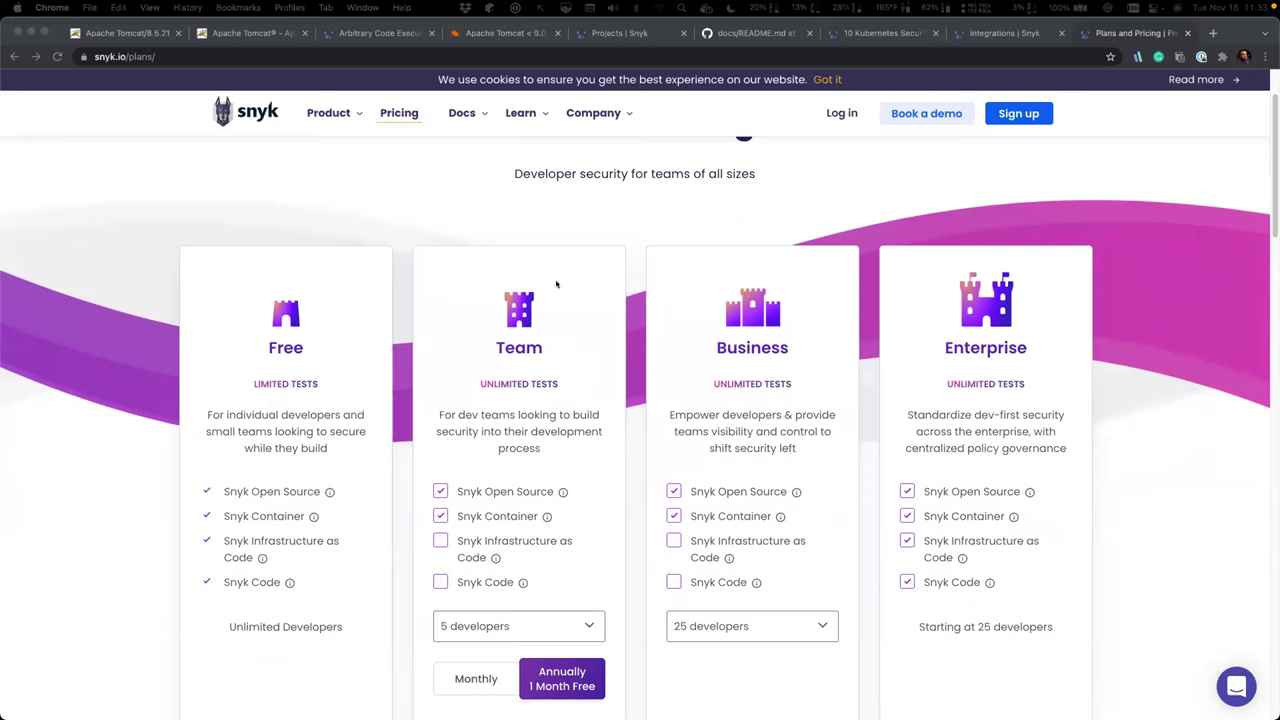
scroll(964, 650, down, 10)
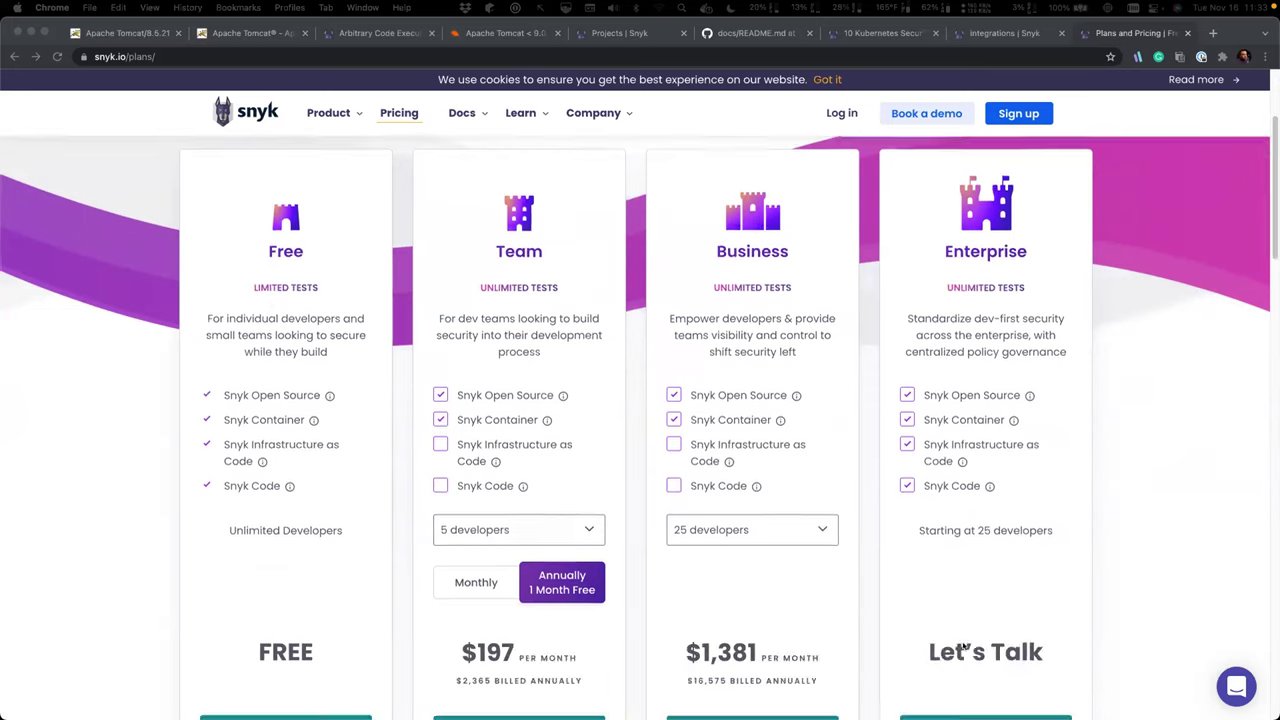
scroll(964, 648, up, 12)
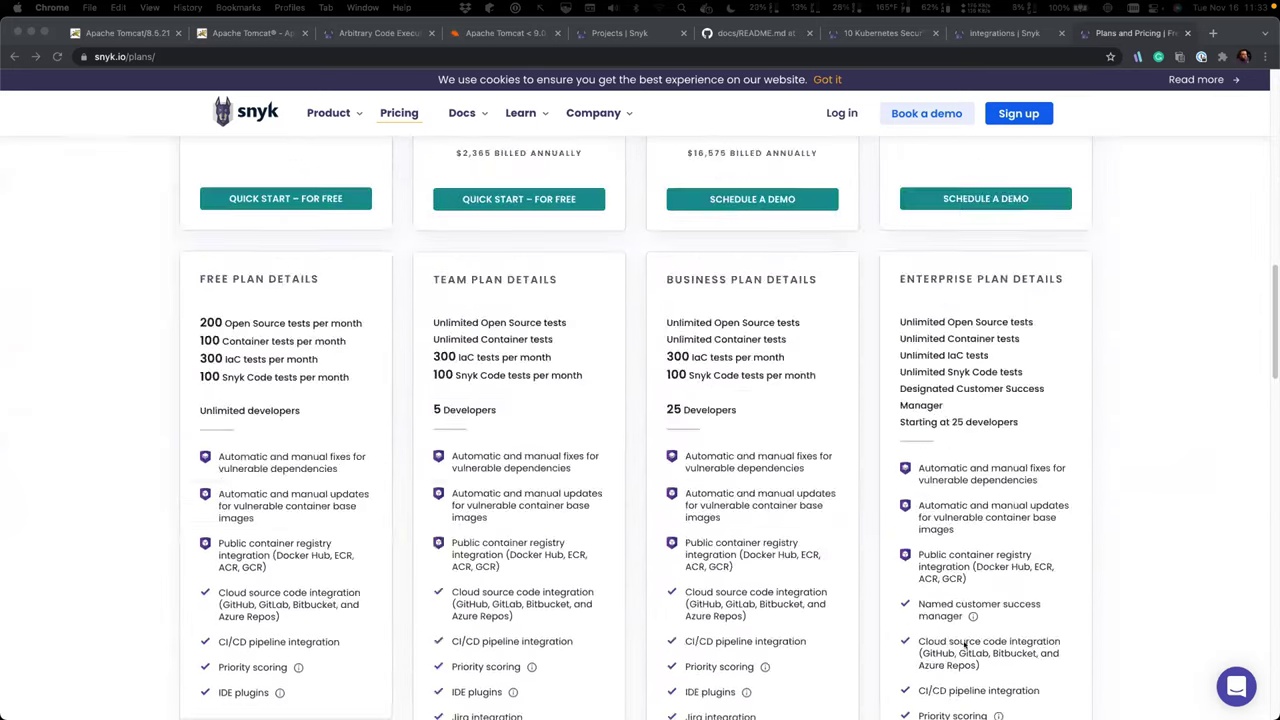
scroll(719, 588, down, 3)
scroll(719, 588, up, 2)
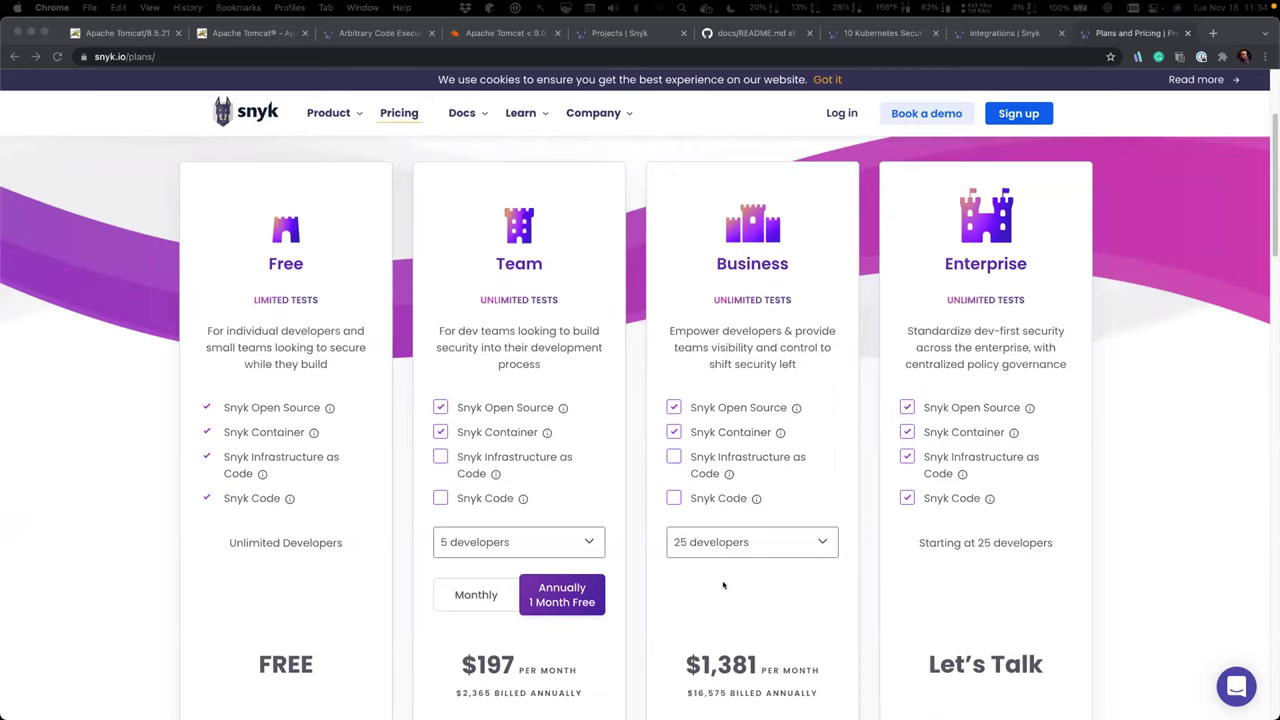
scroll(434, 480, up, 4)
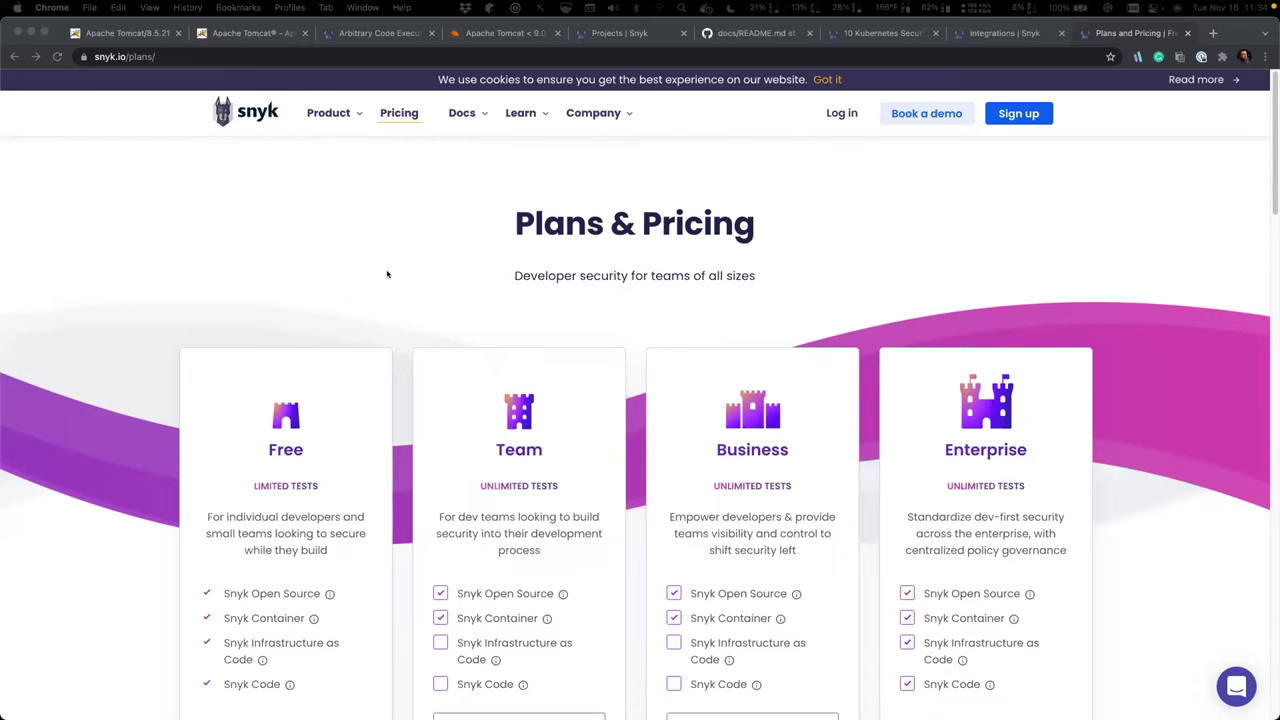
Open the Snyk Integrations page and review its source control, container registry, orchestrator, continuous integration and IDE plugin options
click(1015, 33)
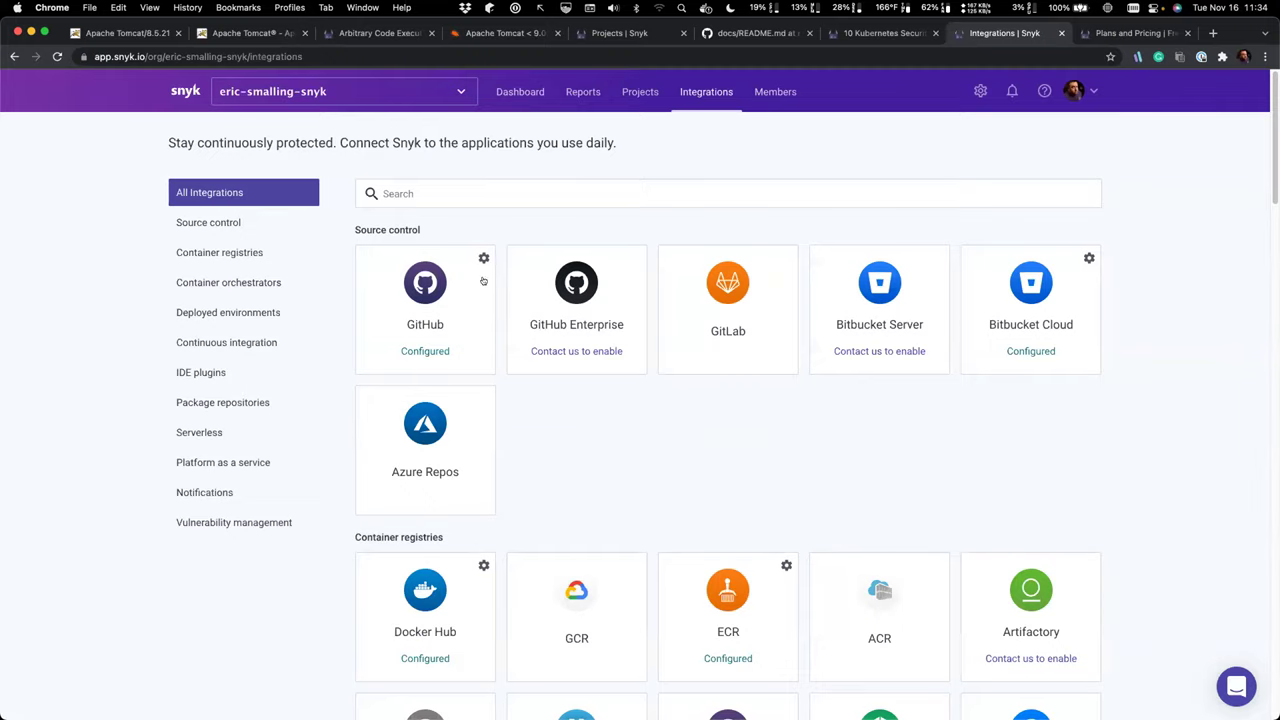
scroll(694, 475, down, 1)
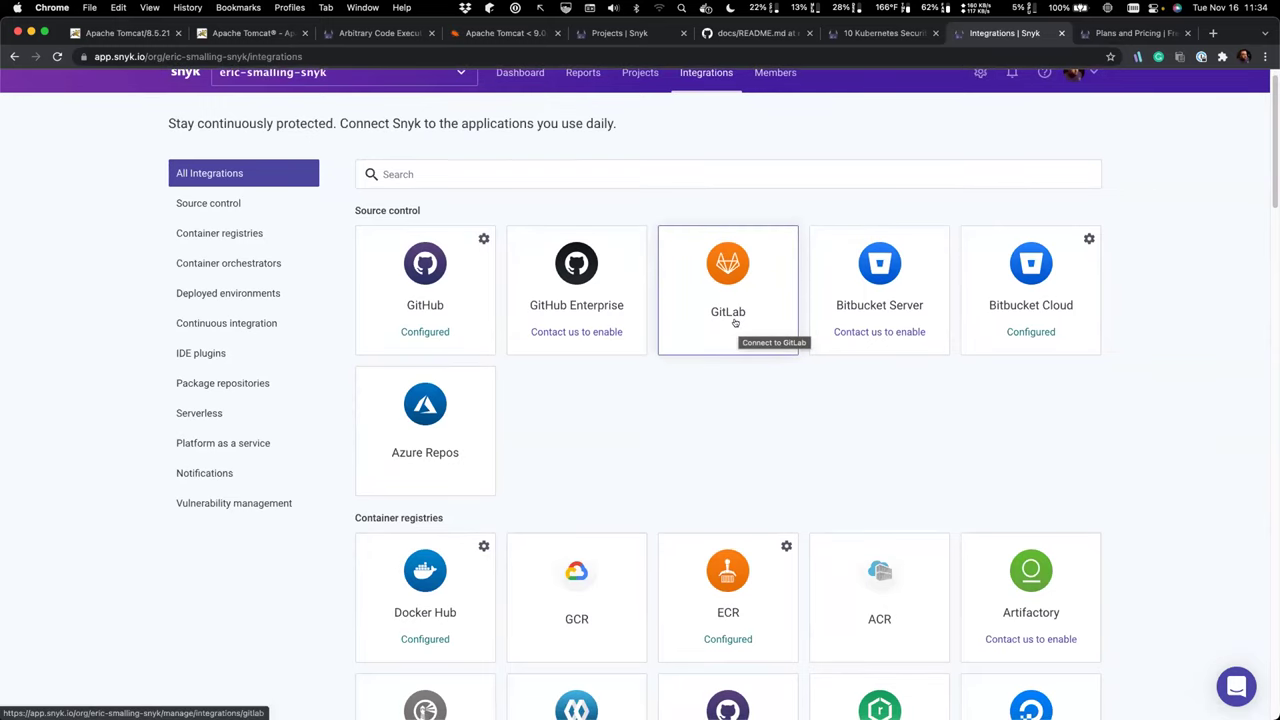
scroll(698, 400, down, 3)
scroll(698, 404, down, 3)
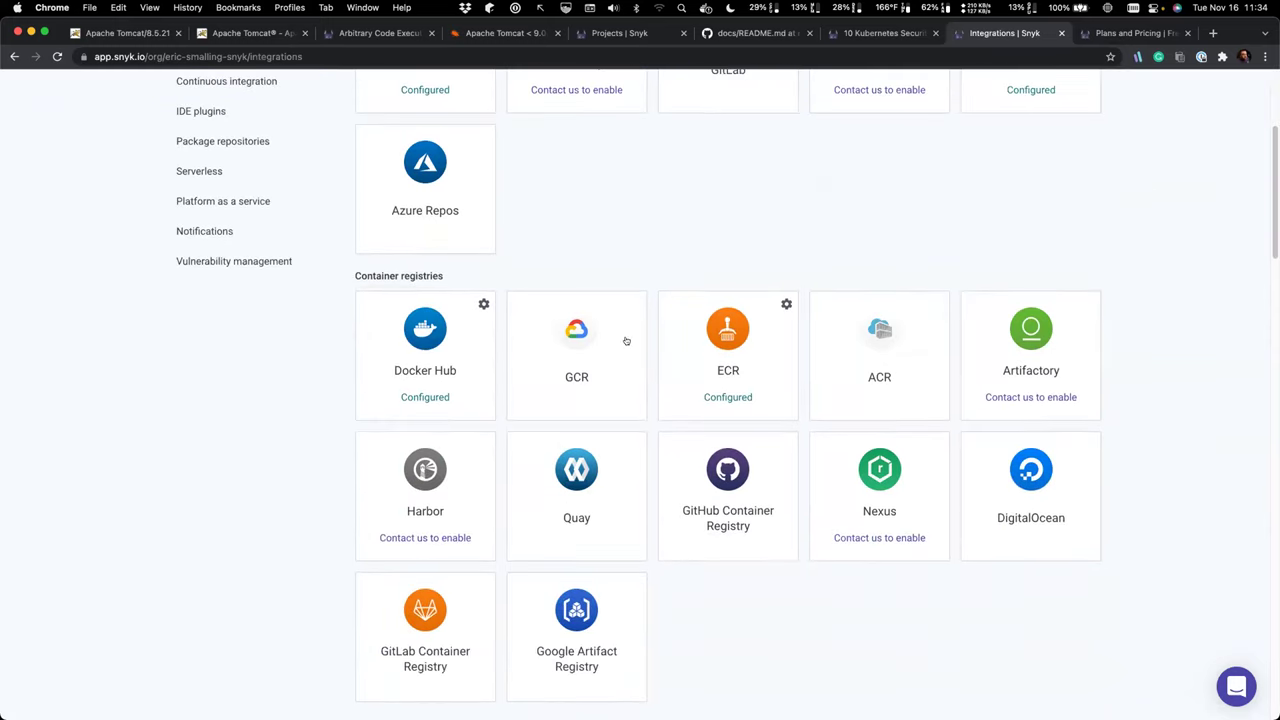
scroll(880, 556, down, 2)
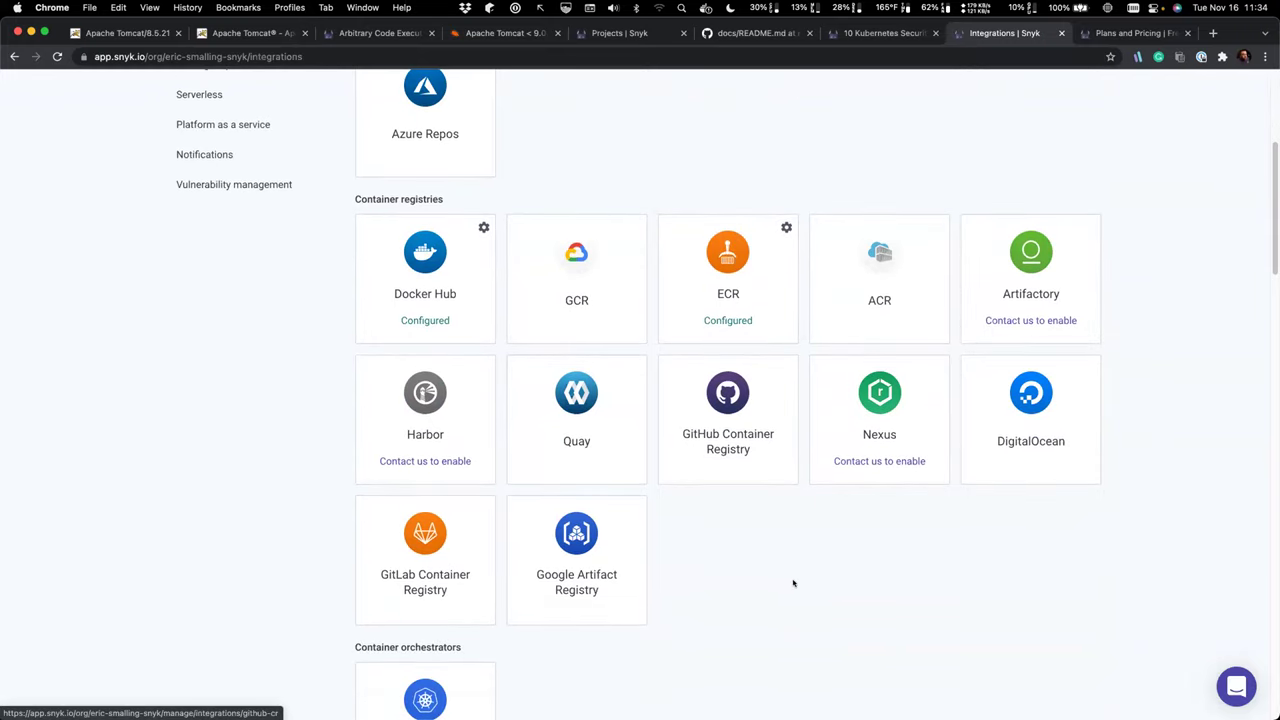
scroll(776, 565, down, 3)
scroll(775, 563, down, 9)
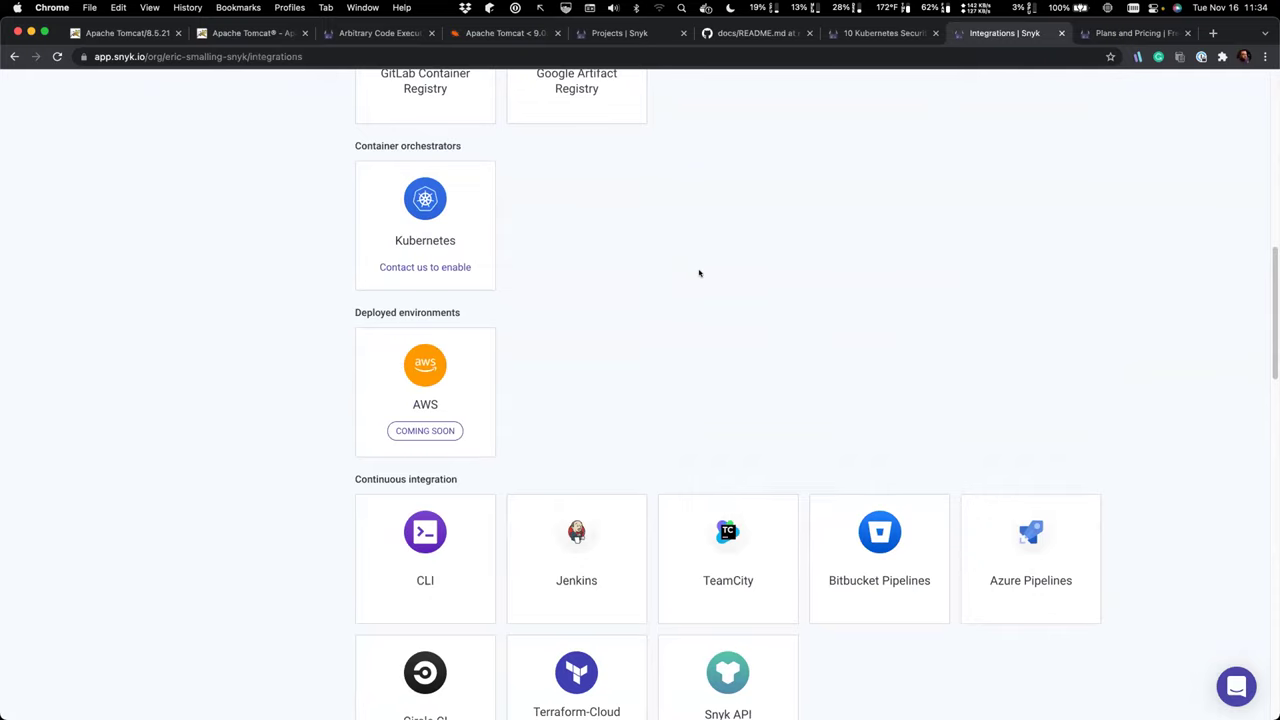
scroll(663, 361, down, 5)
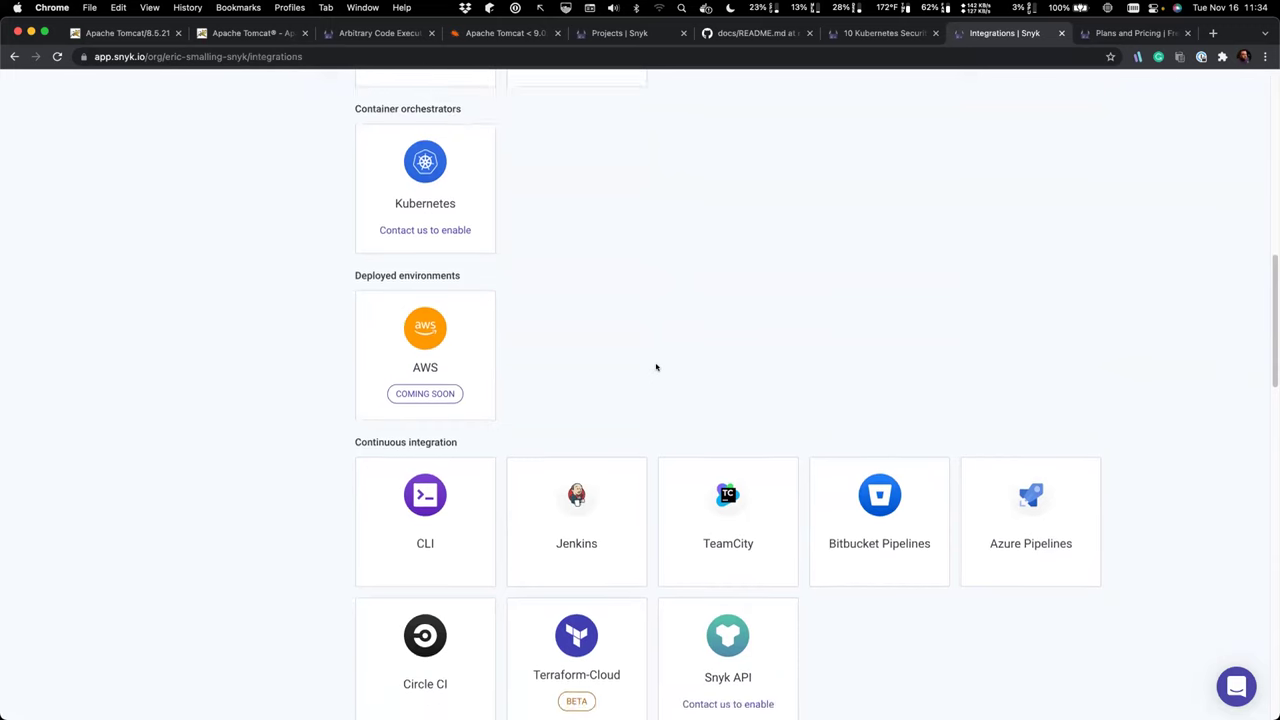
scroll(743, 403, down, 6)
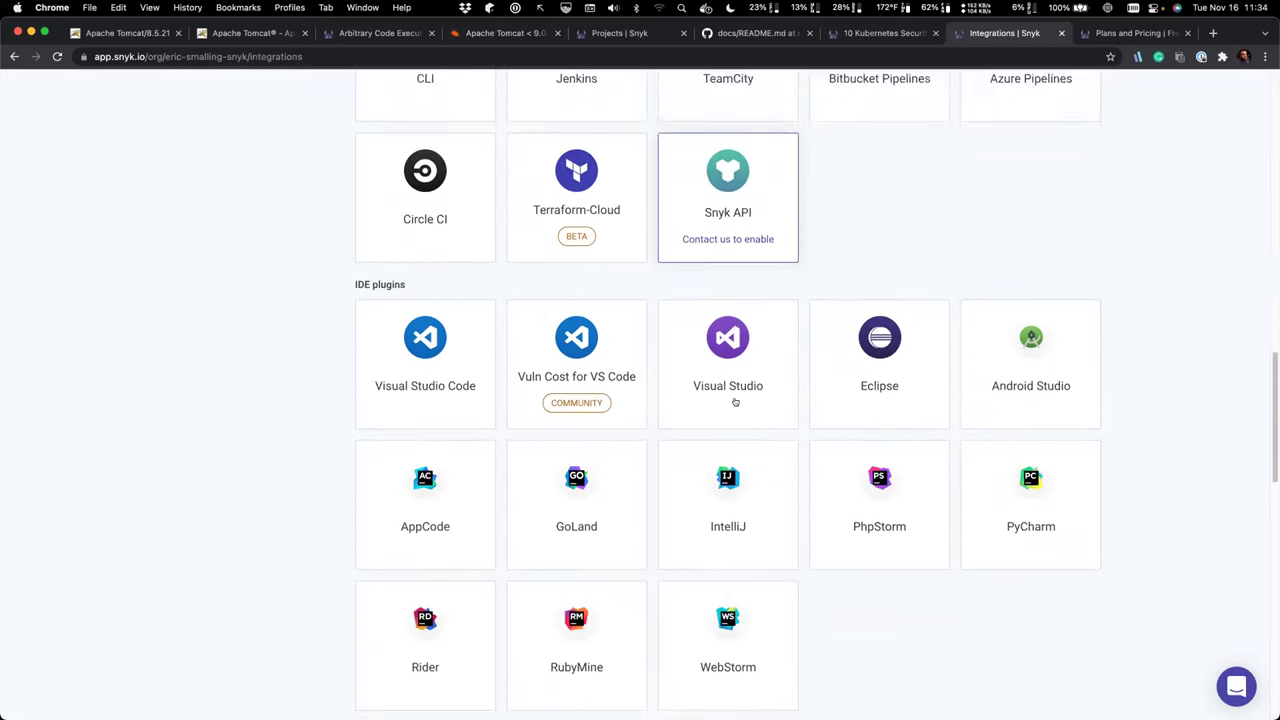
scroll(735, 403, up, 15)
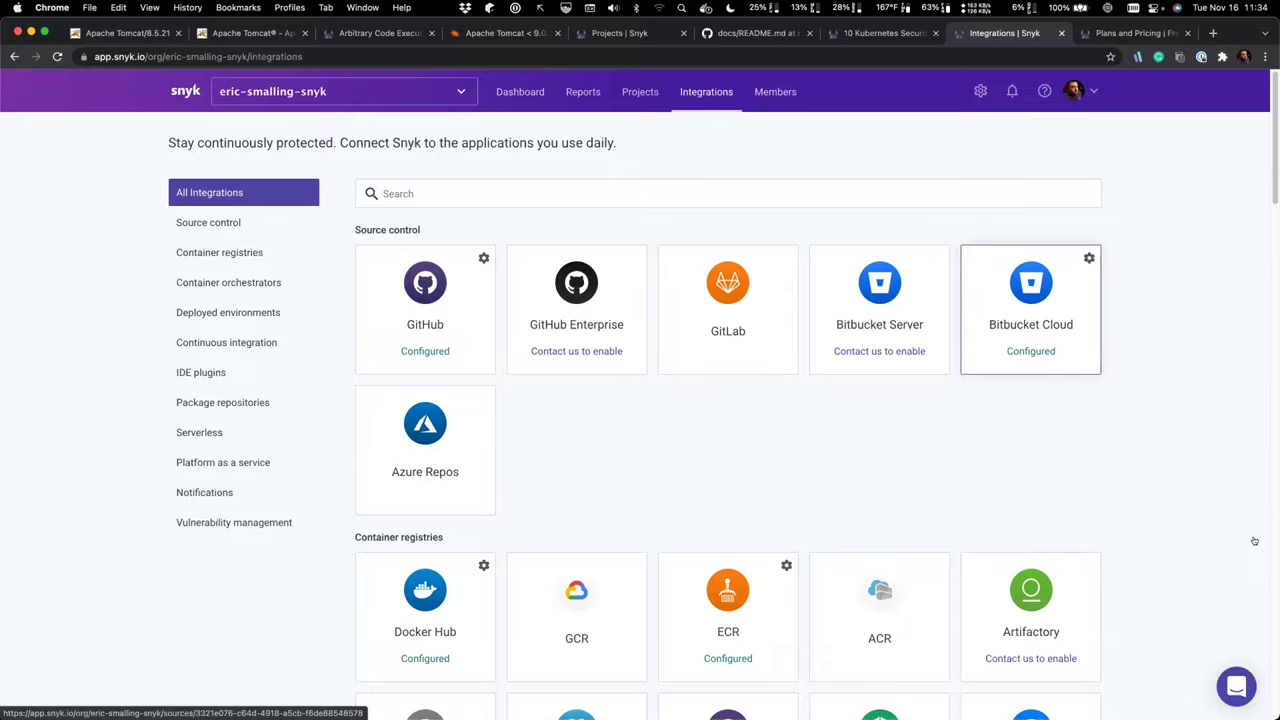
Switch to the Dockerfile in the code editor, inspect its lines down to the tomcat:8.5.21 base image, and return to Snyk Integrations
key(ctrl+Left)
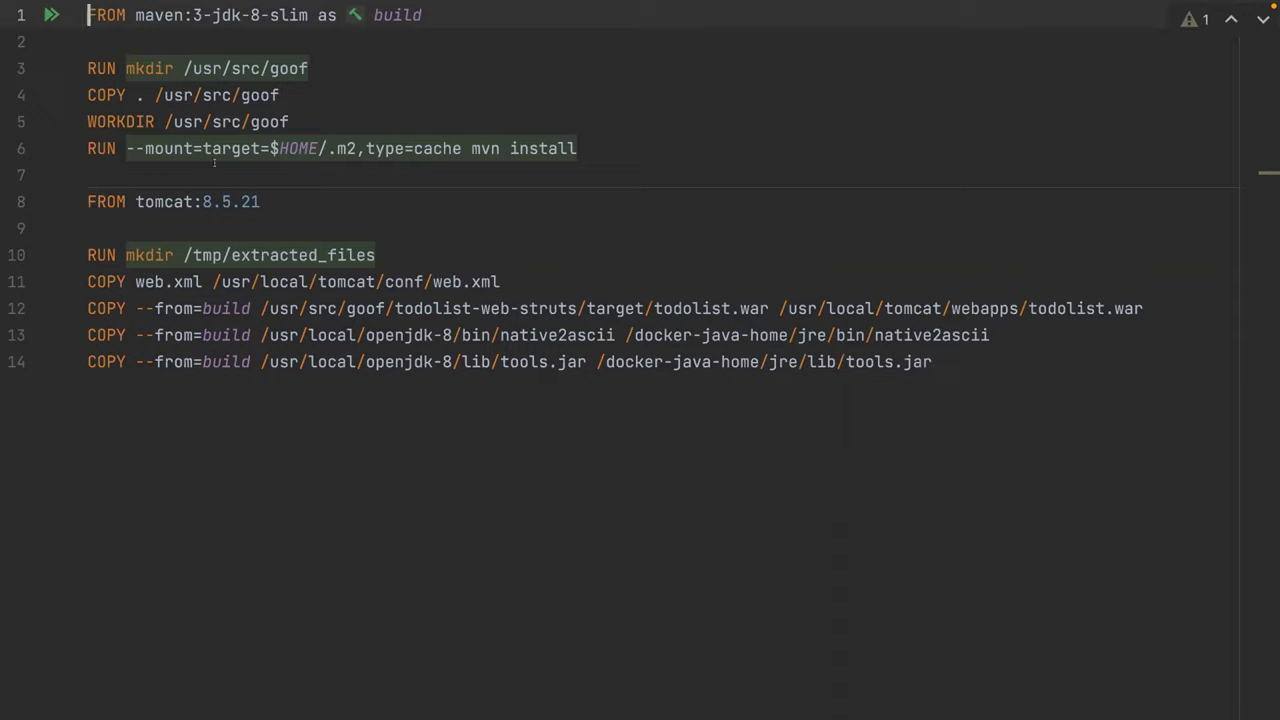
key(Down)
key(Down)
key(Down)
key(Down)
key(Down)
key(Down)
key(Down)
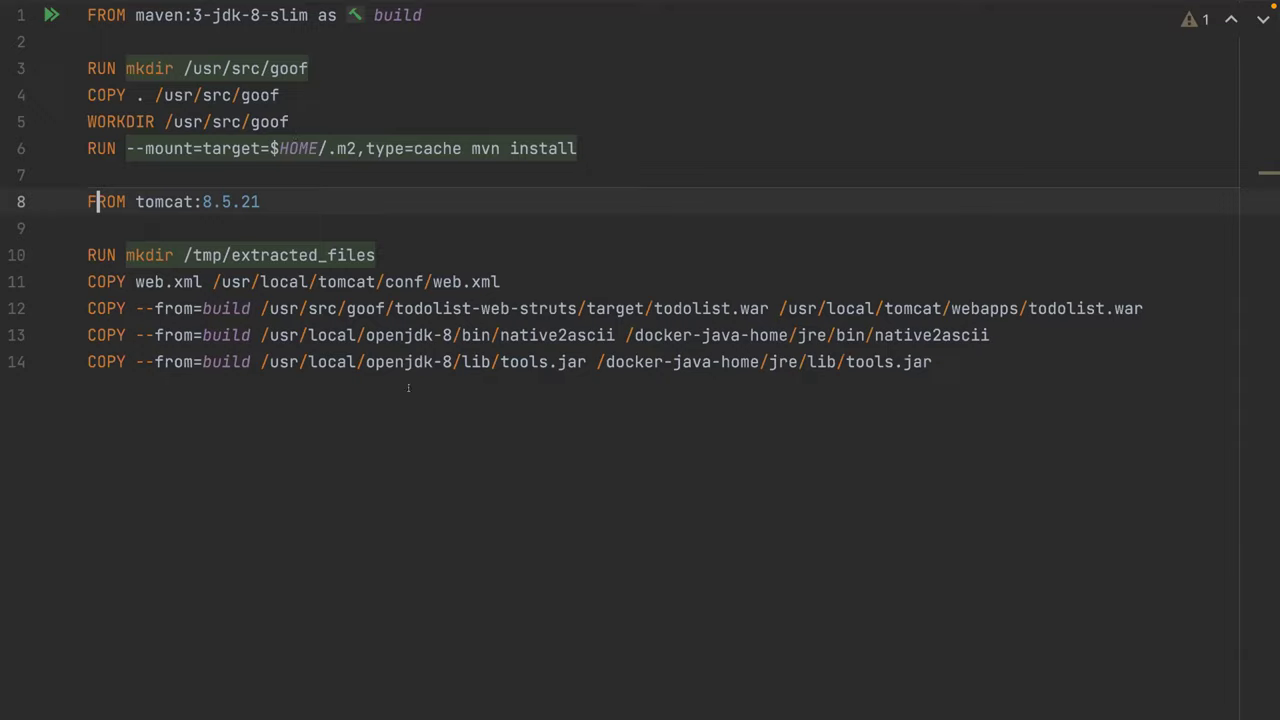
key(ctrl+Right)
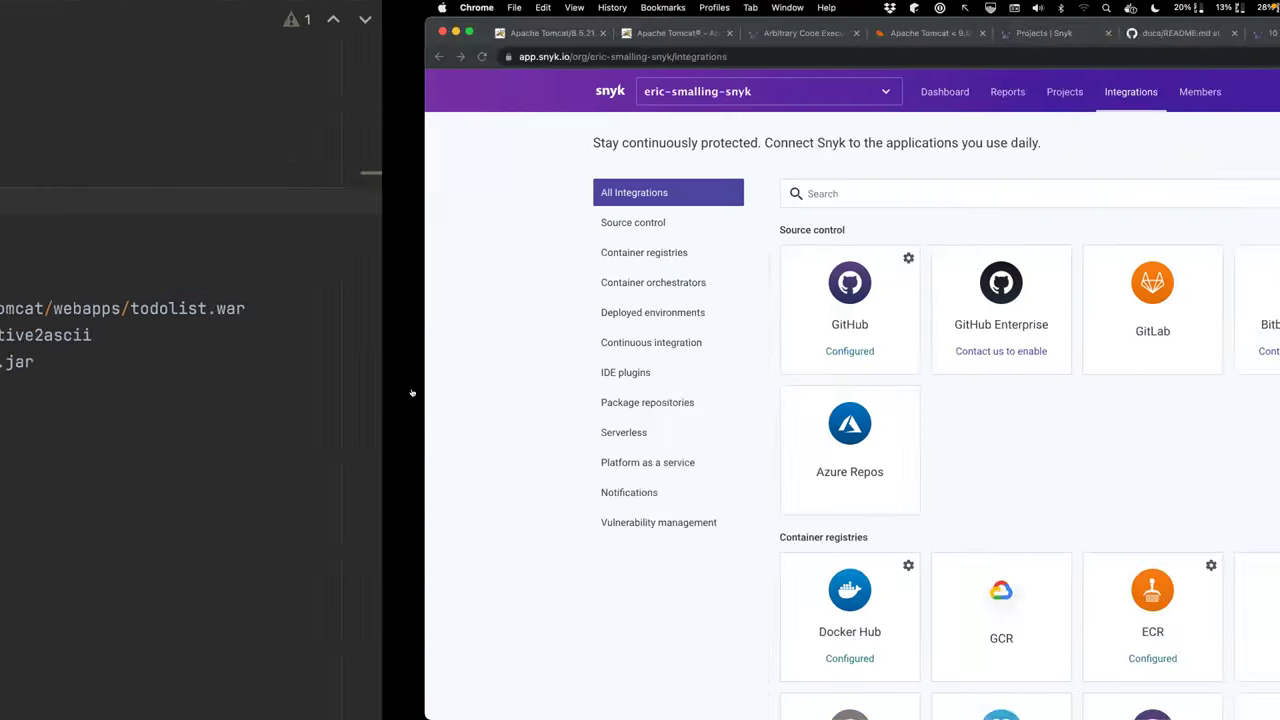
Switch to the Apache Tomcat/8.5.21 page and open the Todolist application at mycorp.com/todolist
click(76, 40)
click(225, 57)
key(Escape)
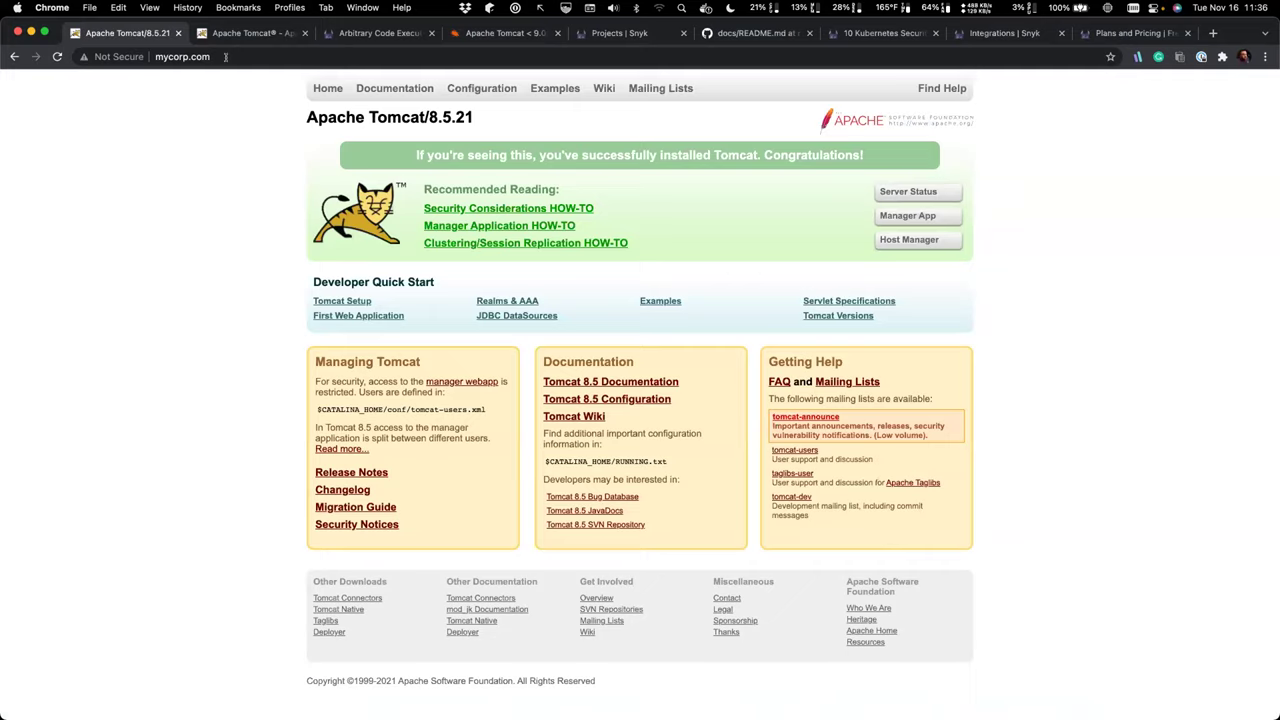
click(228, 56)
click(242, 55)
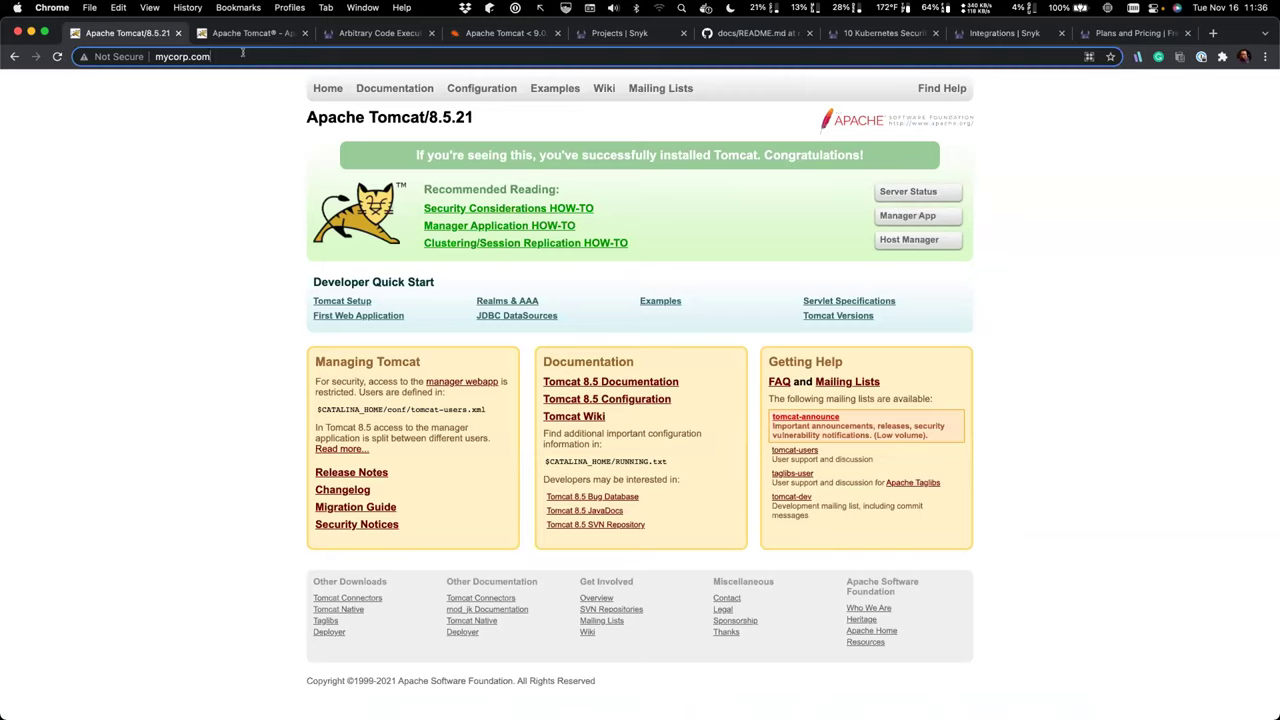
text(/)
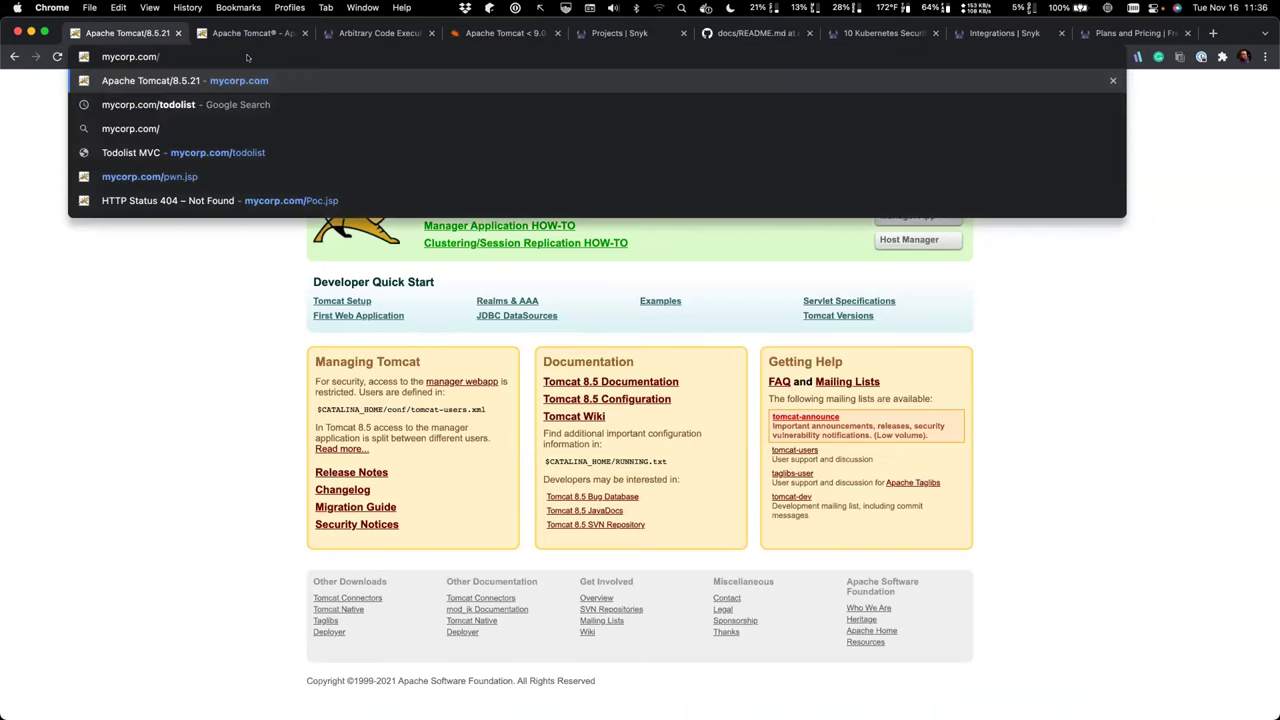
text(todolist)
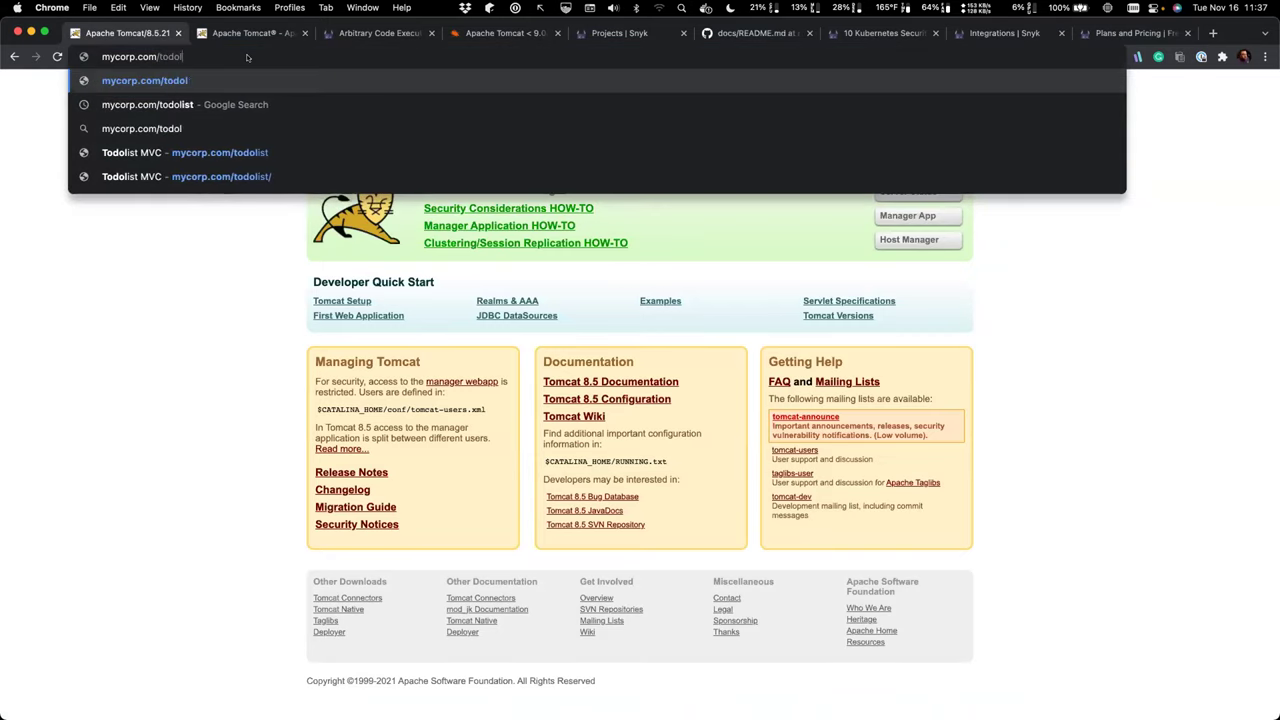
key(Return)
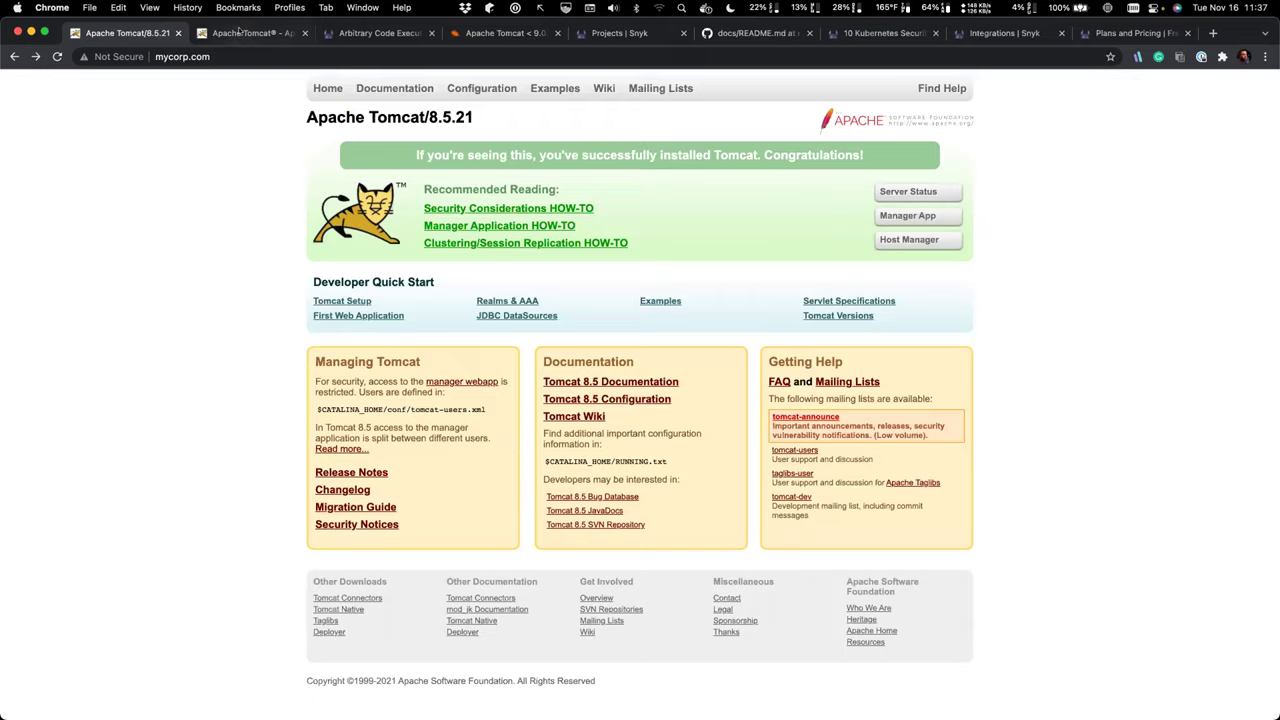
Open the Apache Tomcat 8 security page and examine its table of contents of fixed releases
click(245, 33)
scroll(433, 335, up, 20)
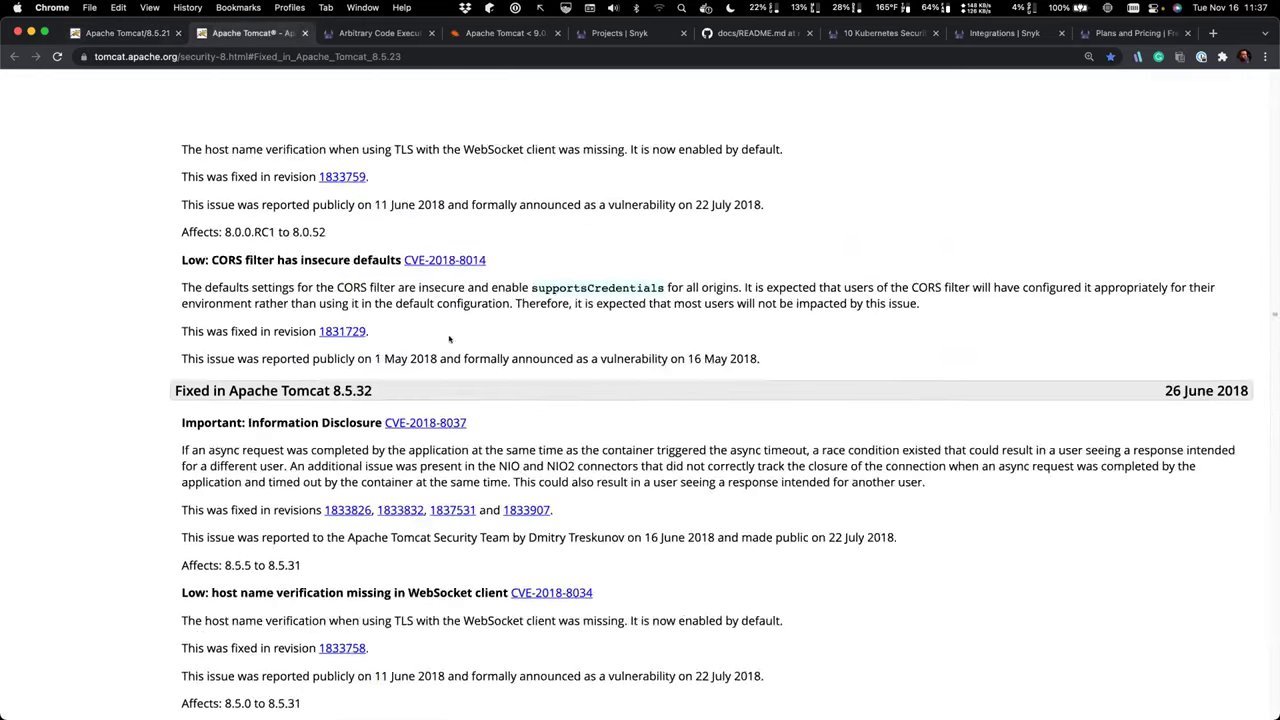
scroll(456, 346, up, 15)
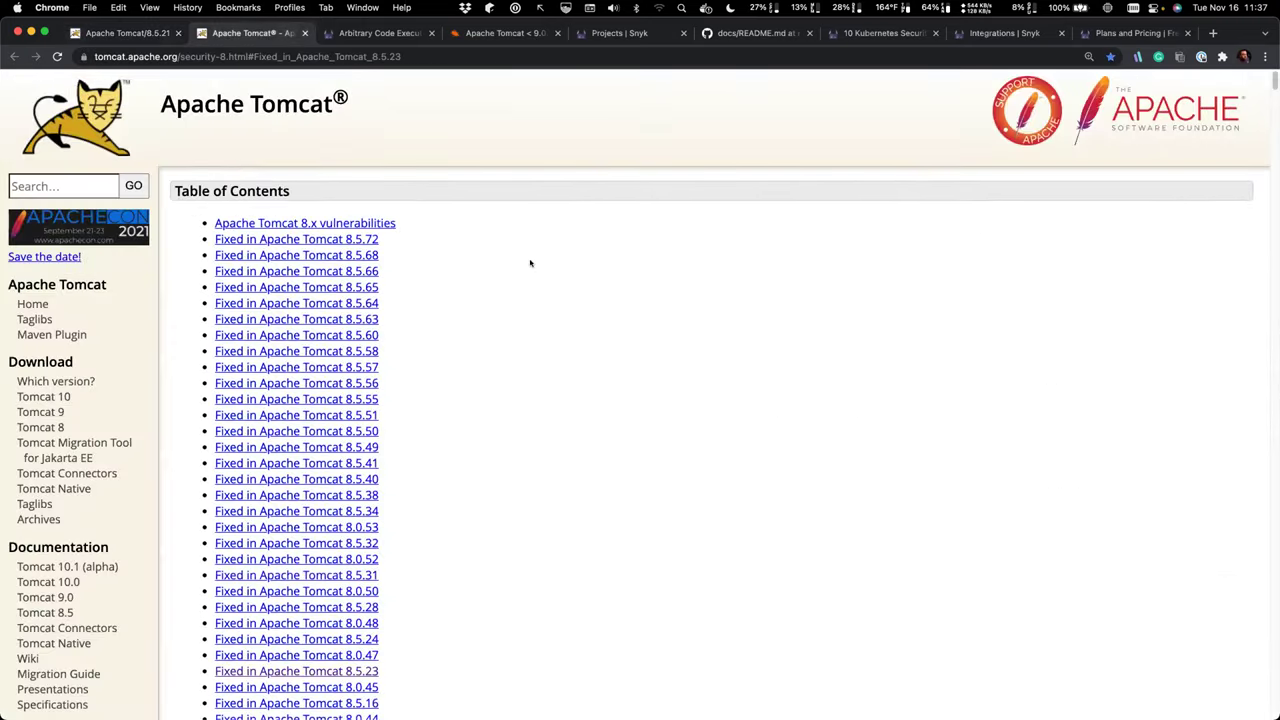
scroll(366, 206, down, 2)
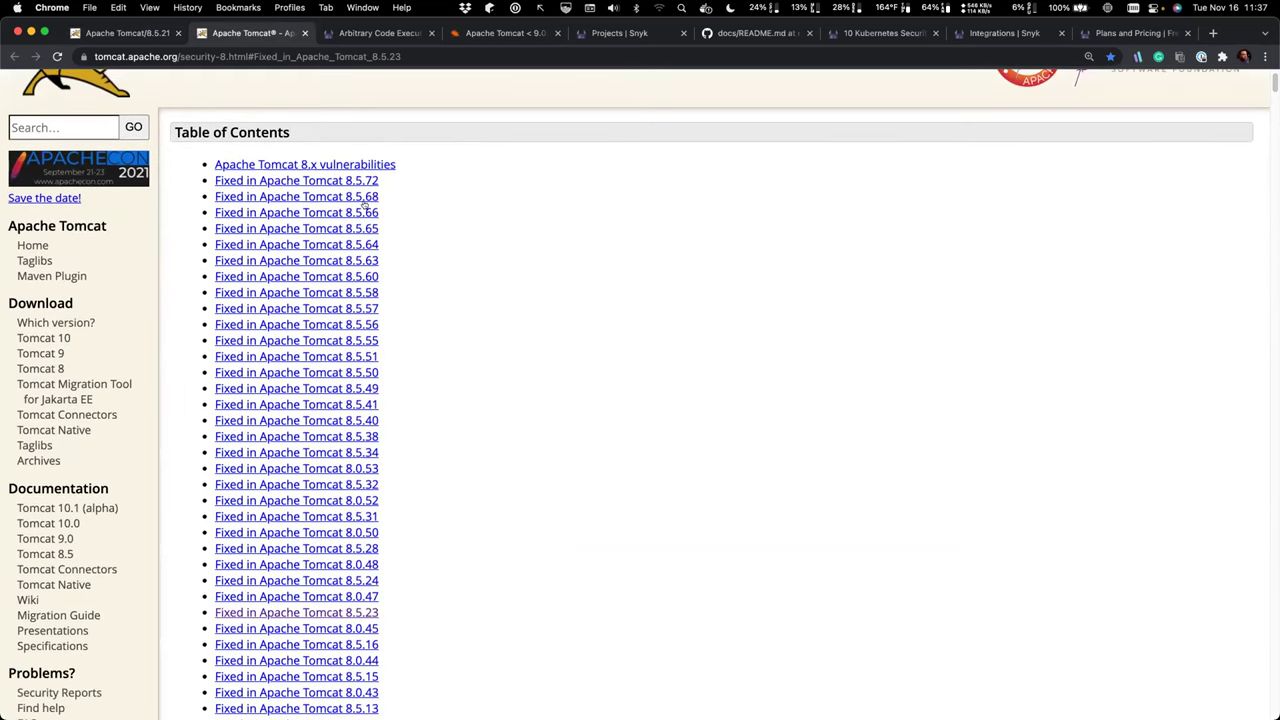
Review the Tomcat vulnerability entries from release 8.5.72 down to CVE-2017-12617 under Fixed in Apache Tomcat 8.5.23
scroll(631, 340, down, 5)
scroll(631, 340, down, 20)
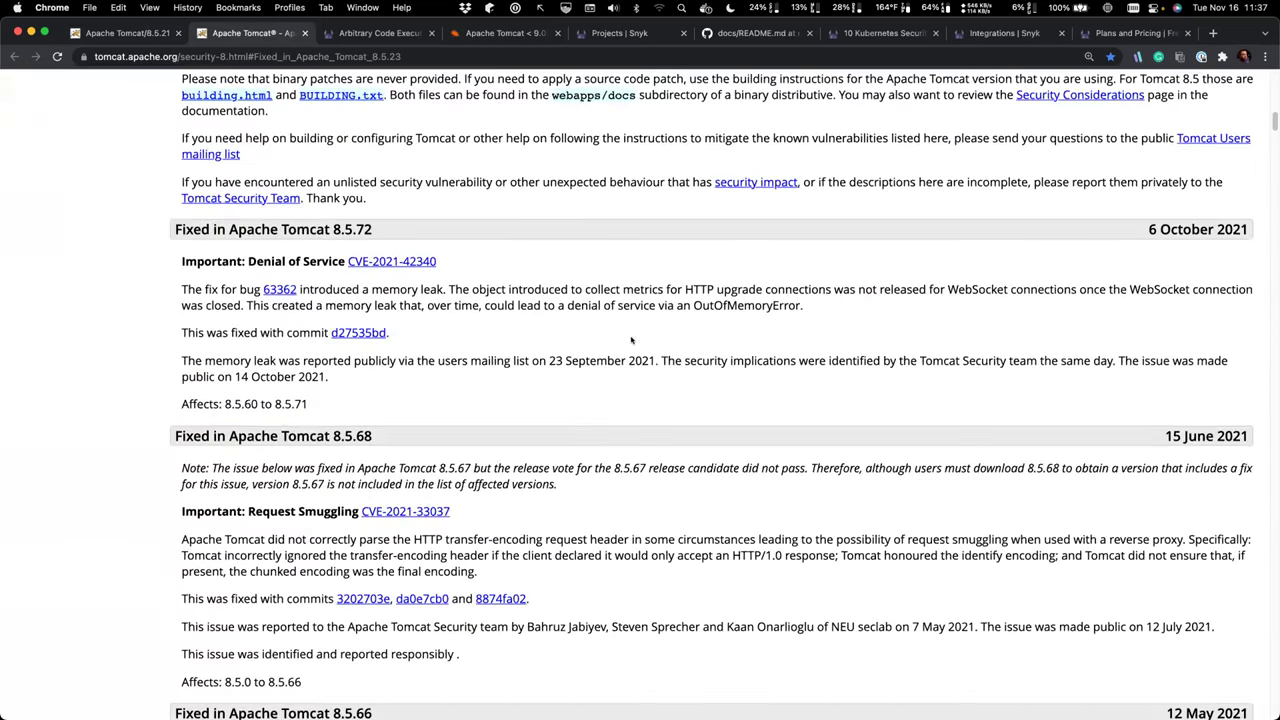
scroll(631, 340, down, 6)
scroll(631, 340, up, 5)
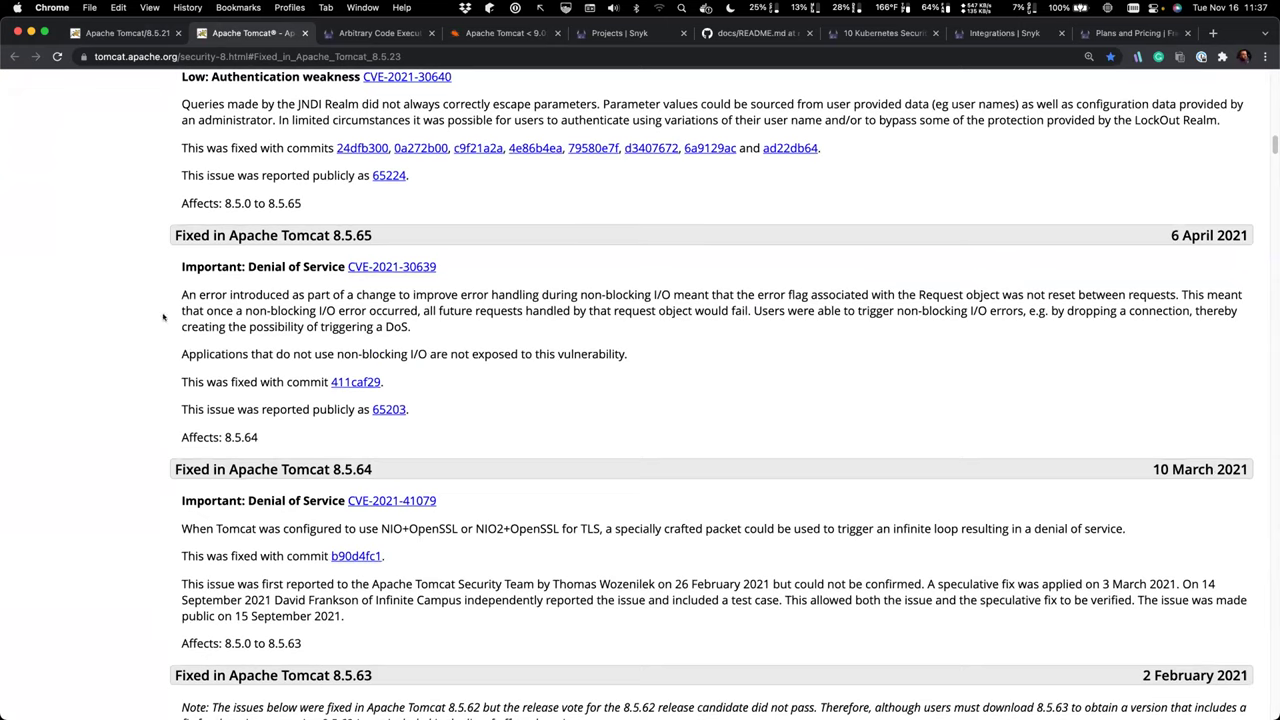
scroll(508, 410, down, 5)
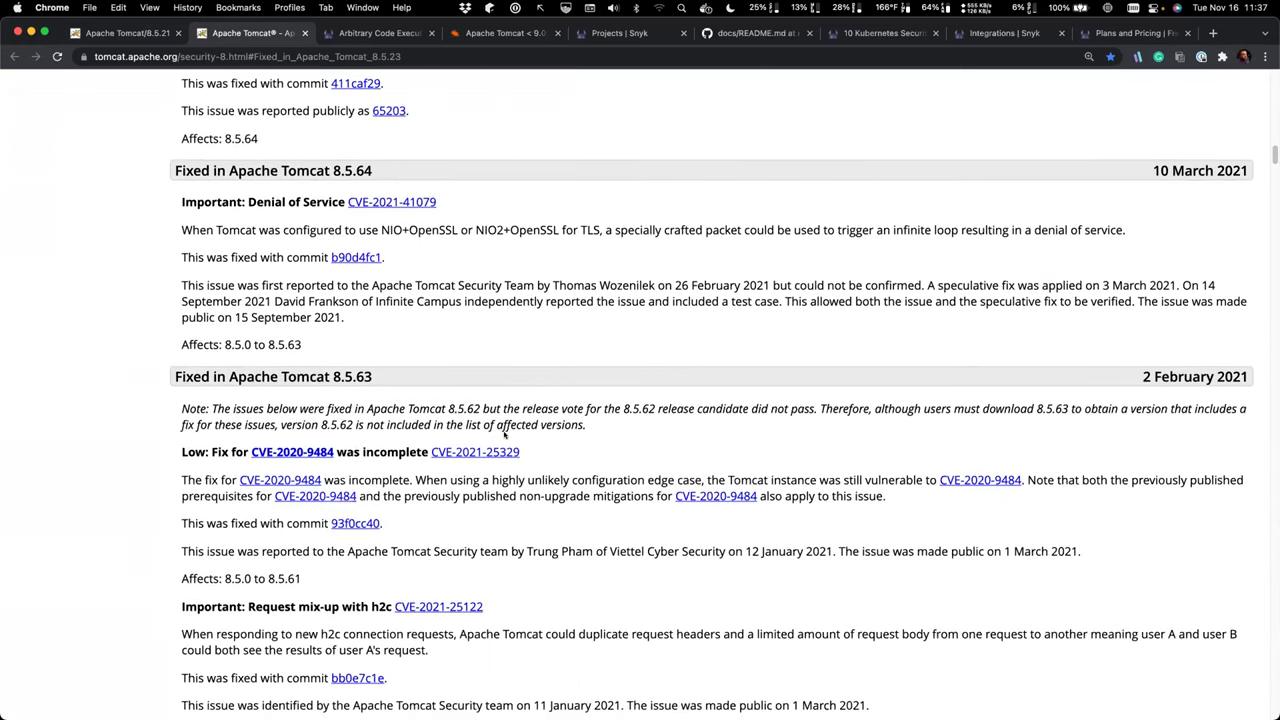
scroll(513, 421, down, 8)
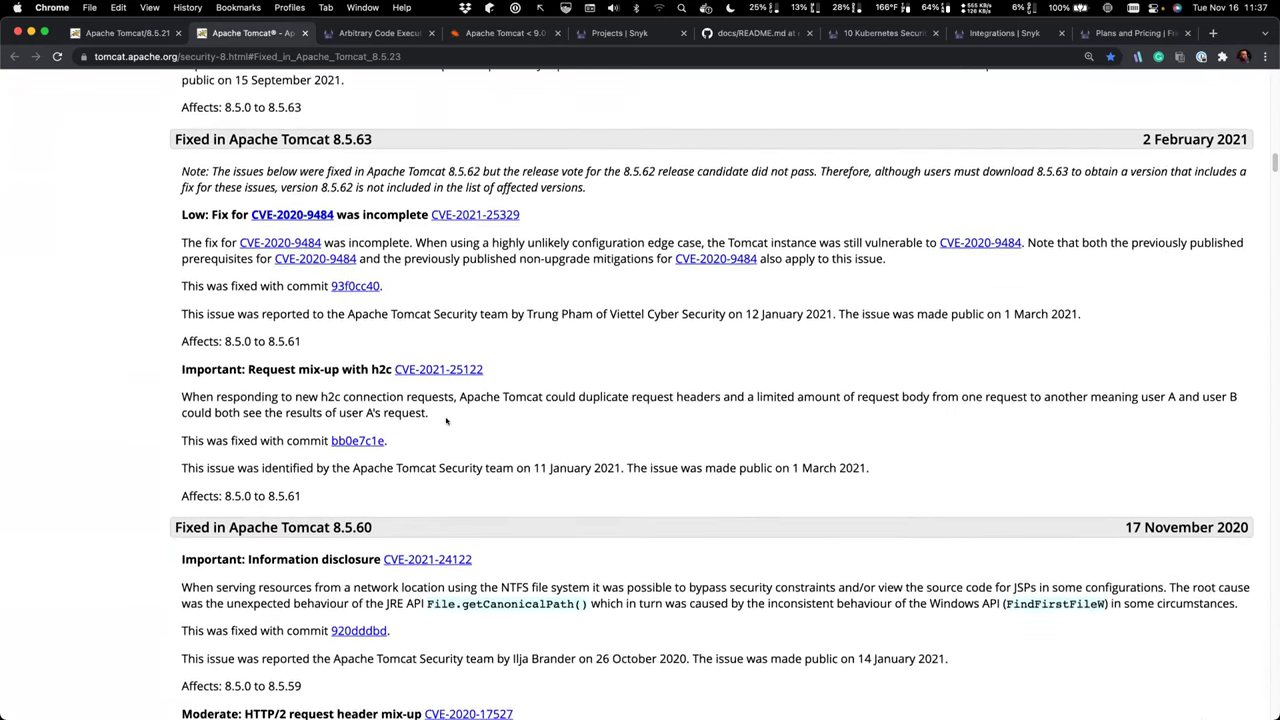
scroll(286, 423, down, 3)
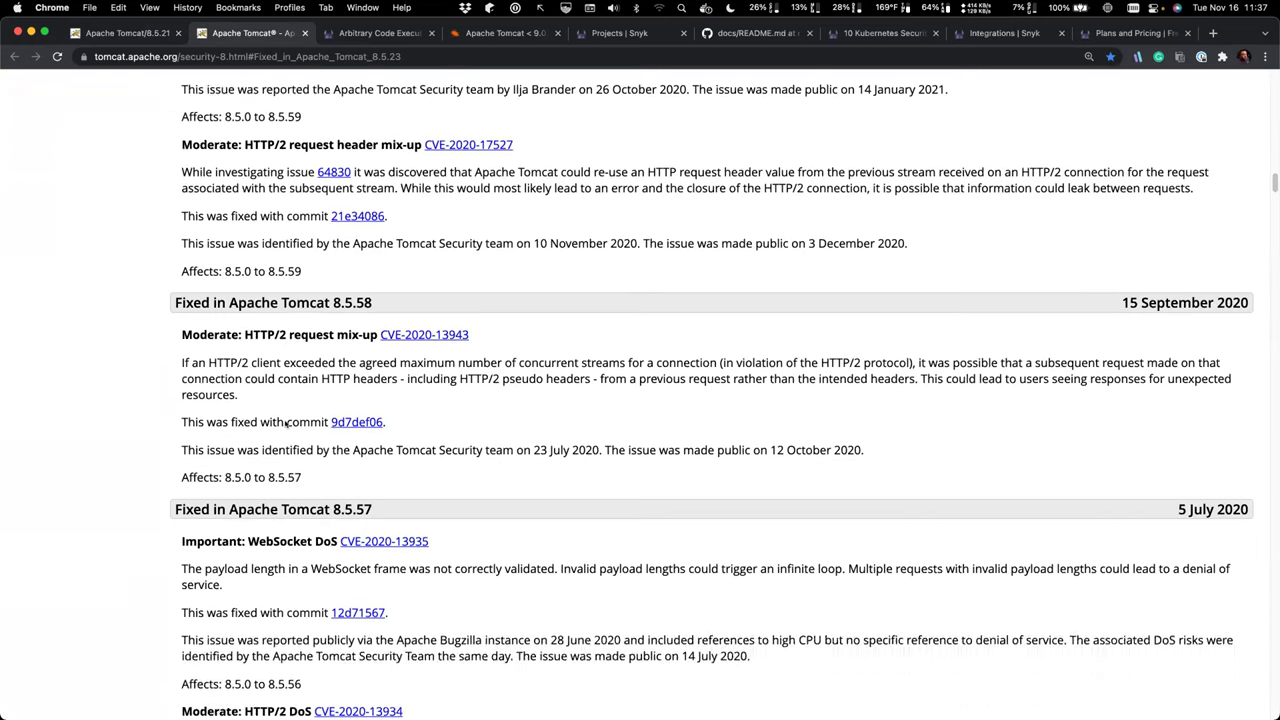
scroll(237, 424, down, 7)
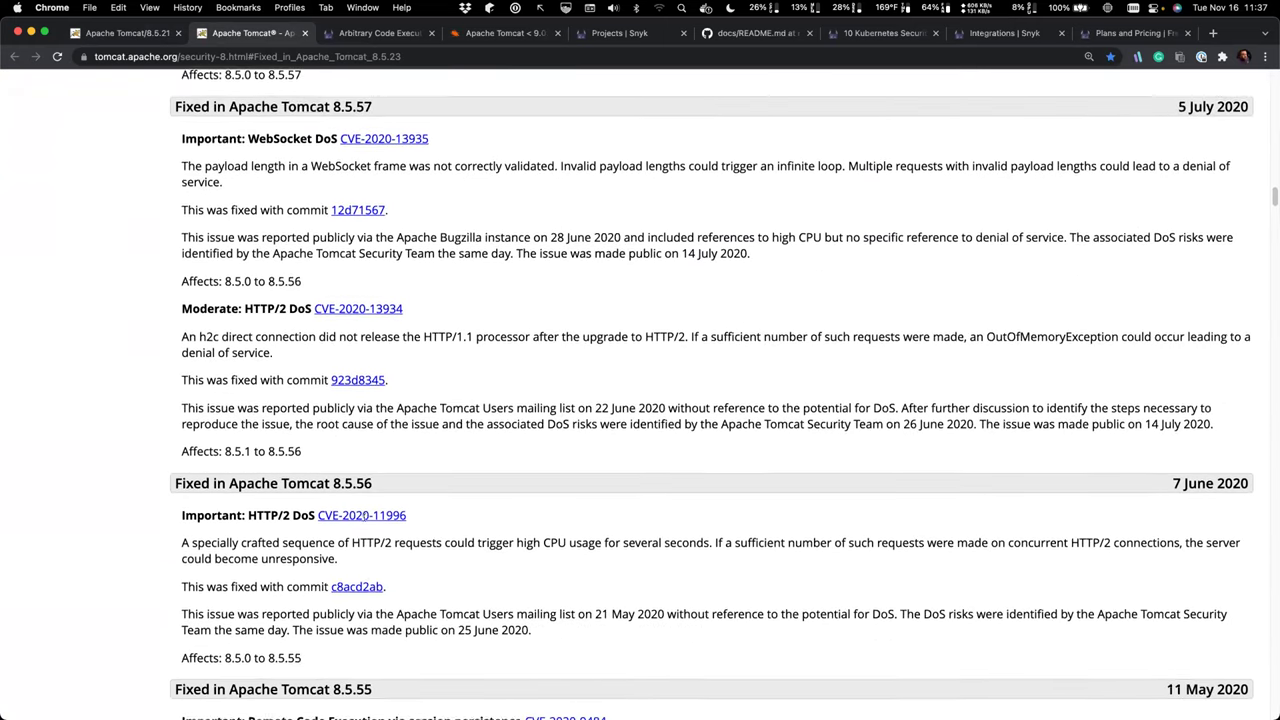
scroll(365, 517, down, 20)
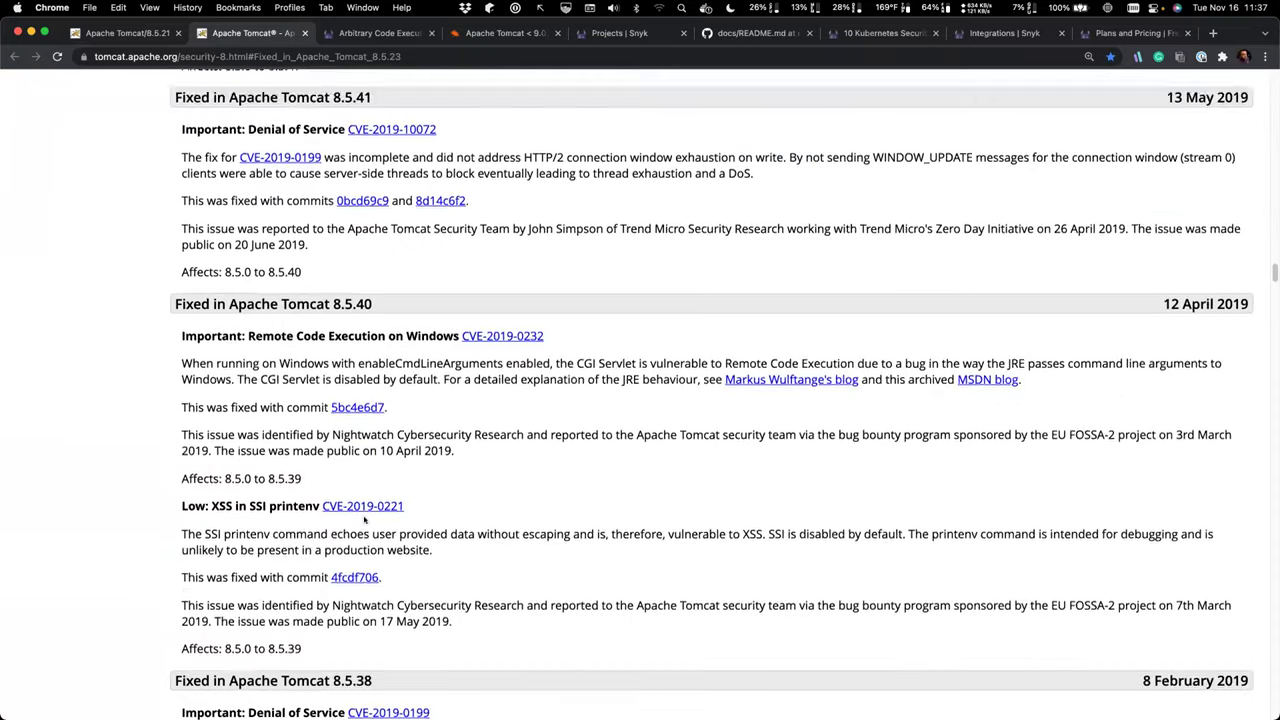
scroll(365, 518, down, 8)
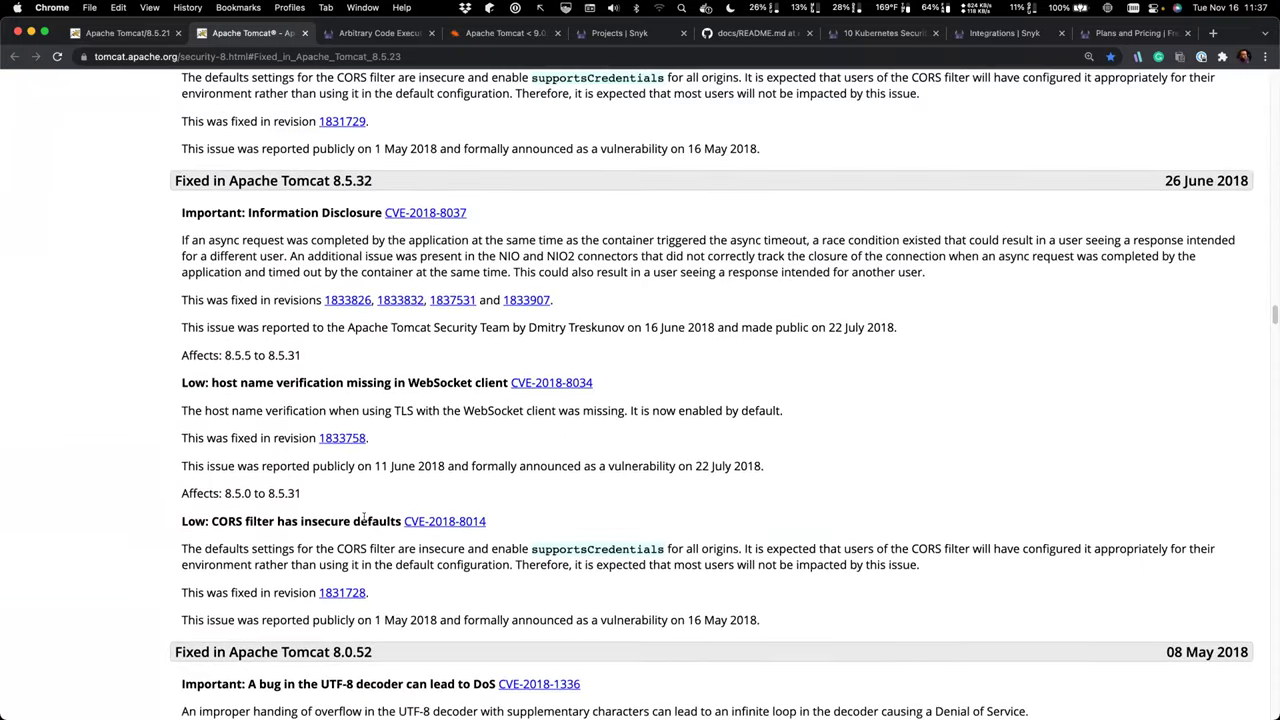
scroll(421, 541, down, 10)
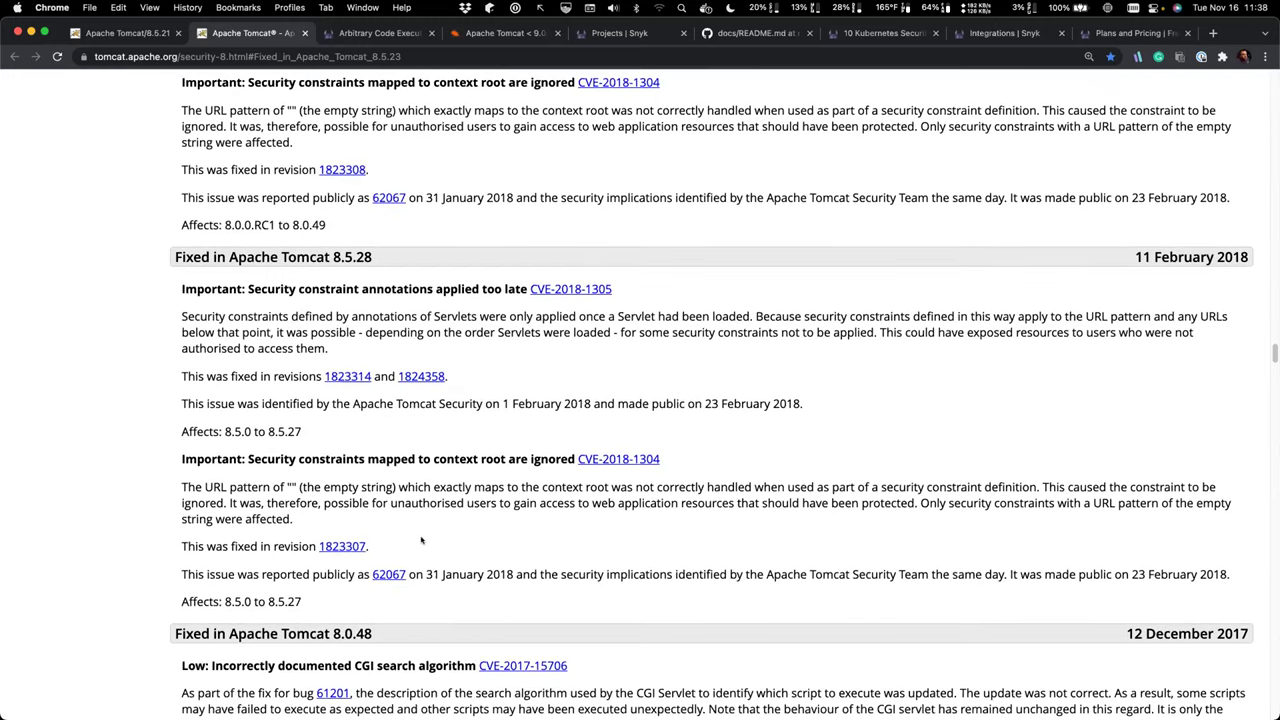
scroll(418, 545, down, 7)
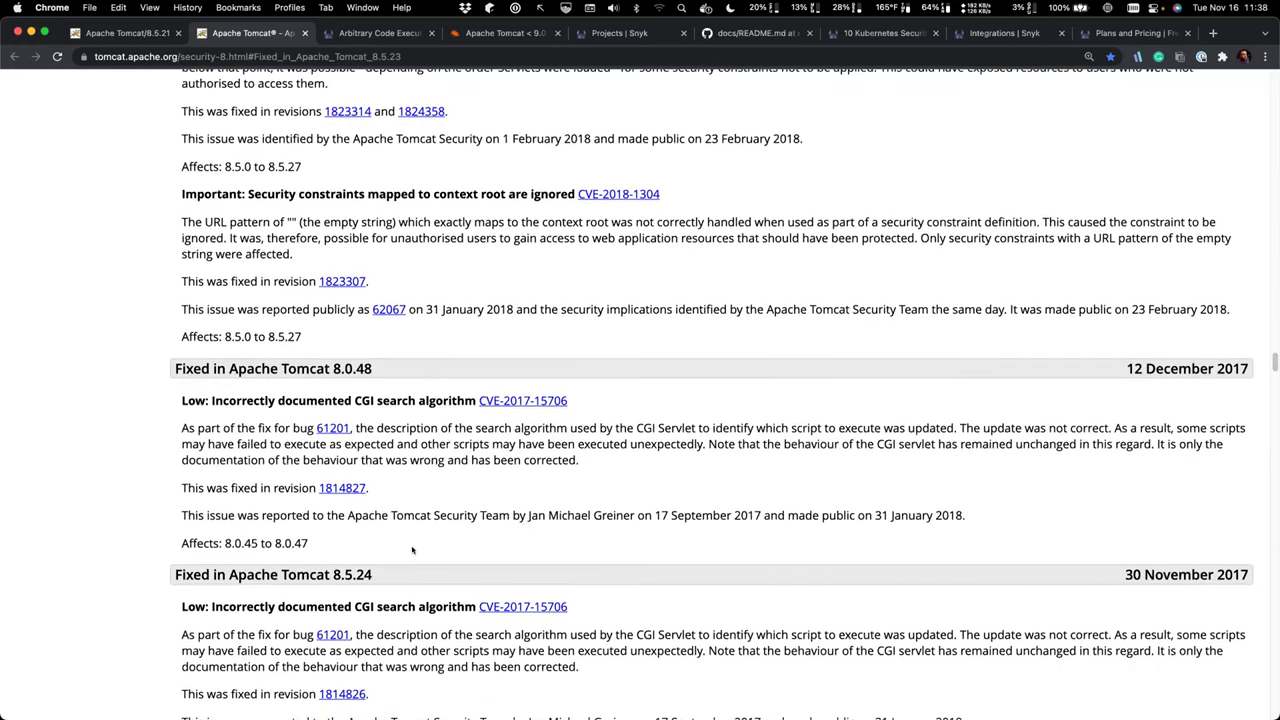
scroll(412, 549, down, 3)
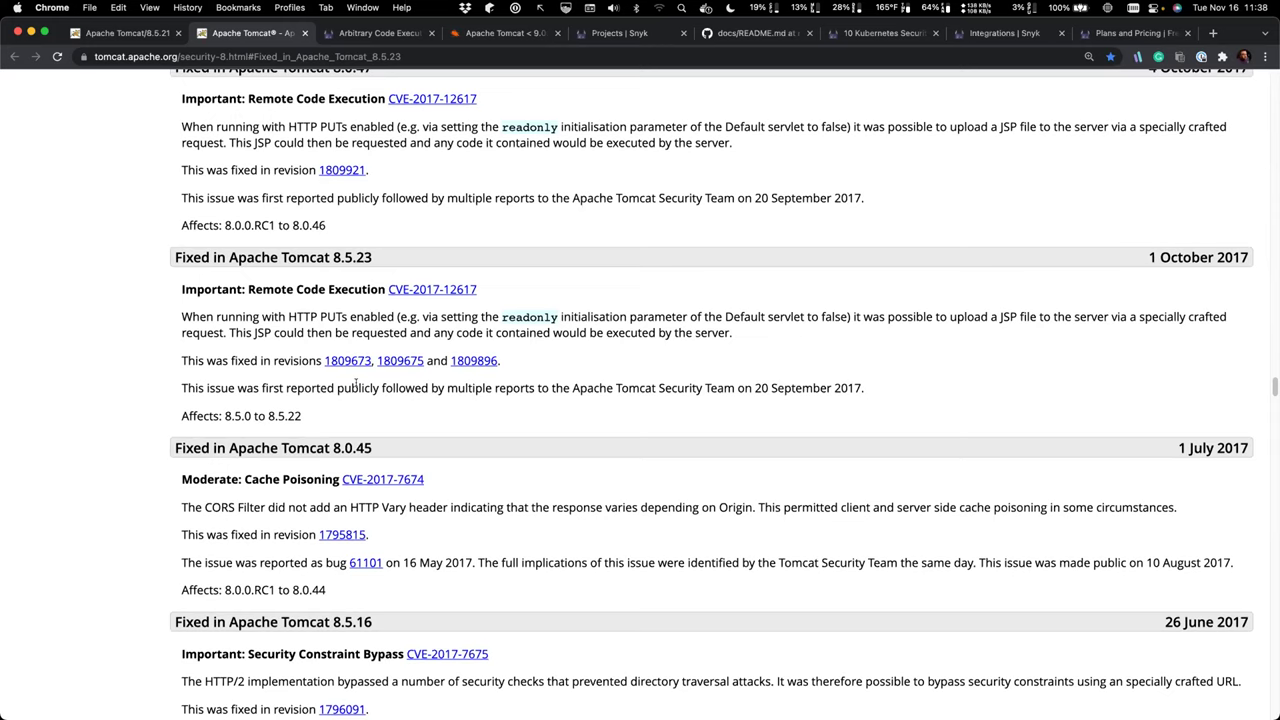
Open the Snyk Vulnerability DB entry for Arbitrary Code Execution and examine its fix, overview and references
click(380, 34)
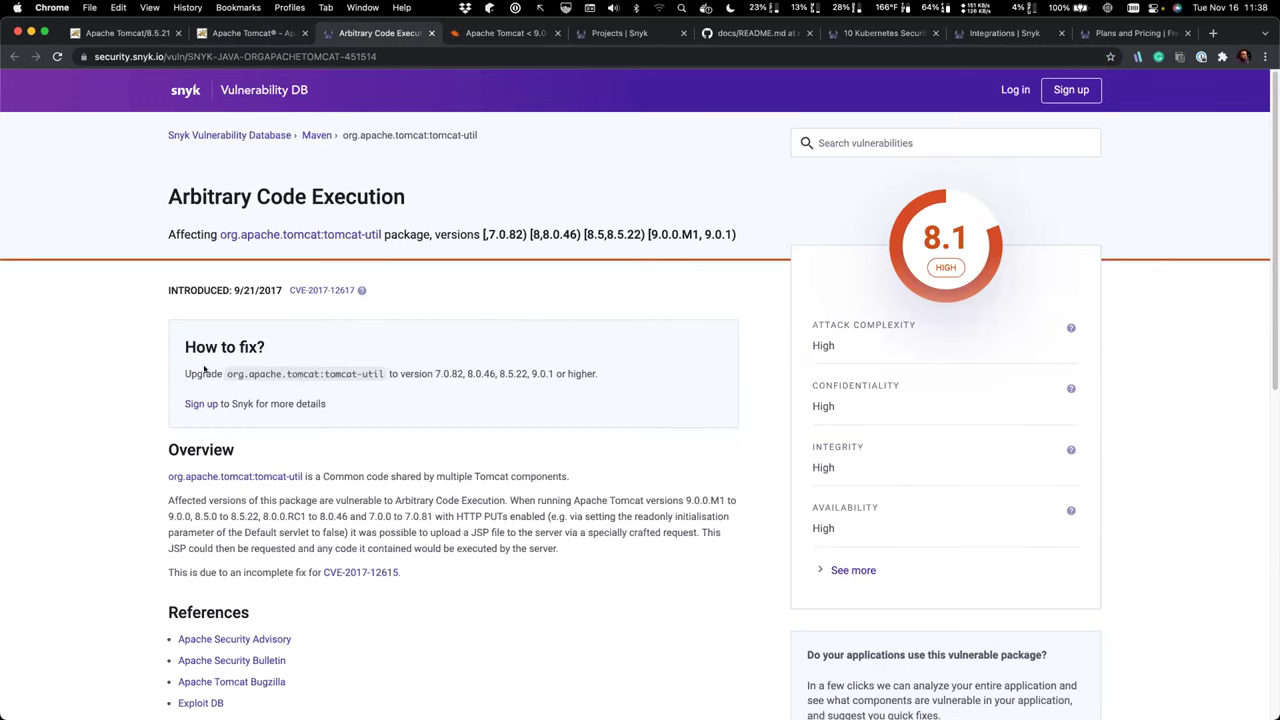
scroll(375, 526, down, 2)
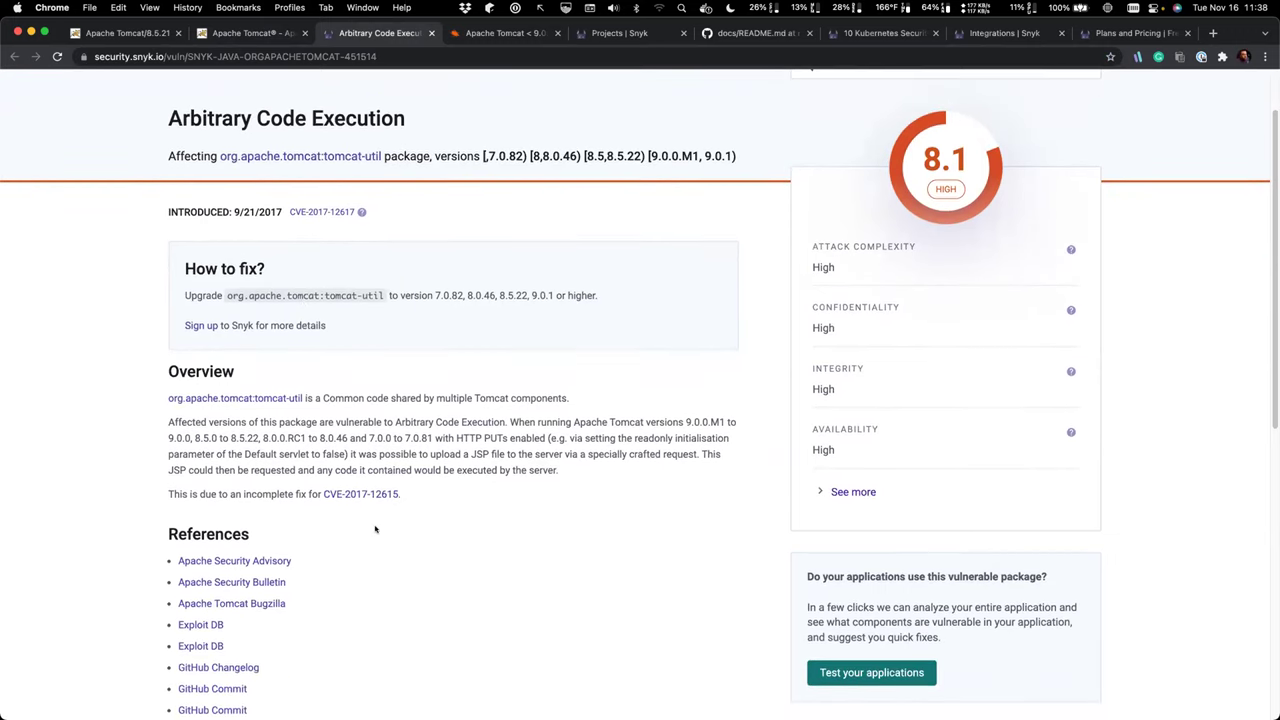
scroll(340, 523, down, 2)
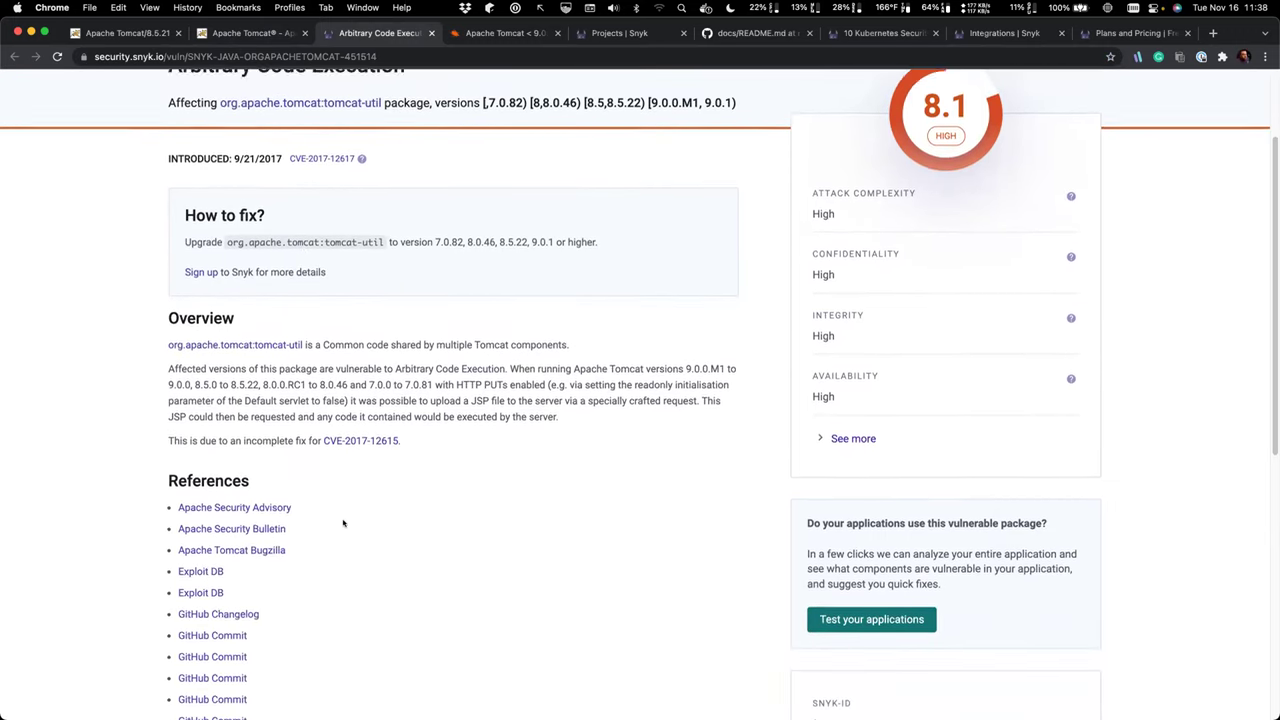
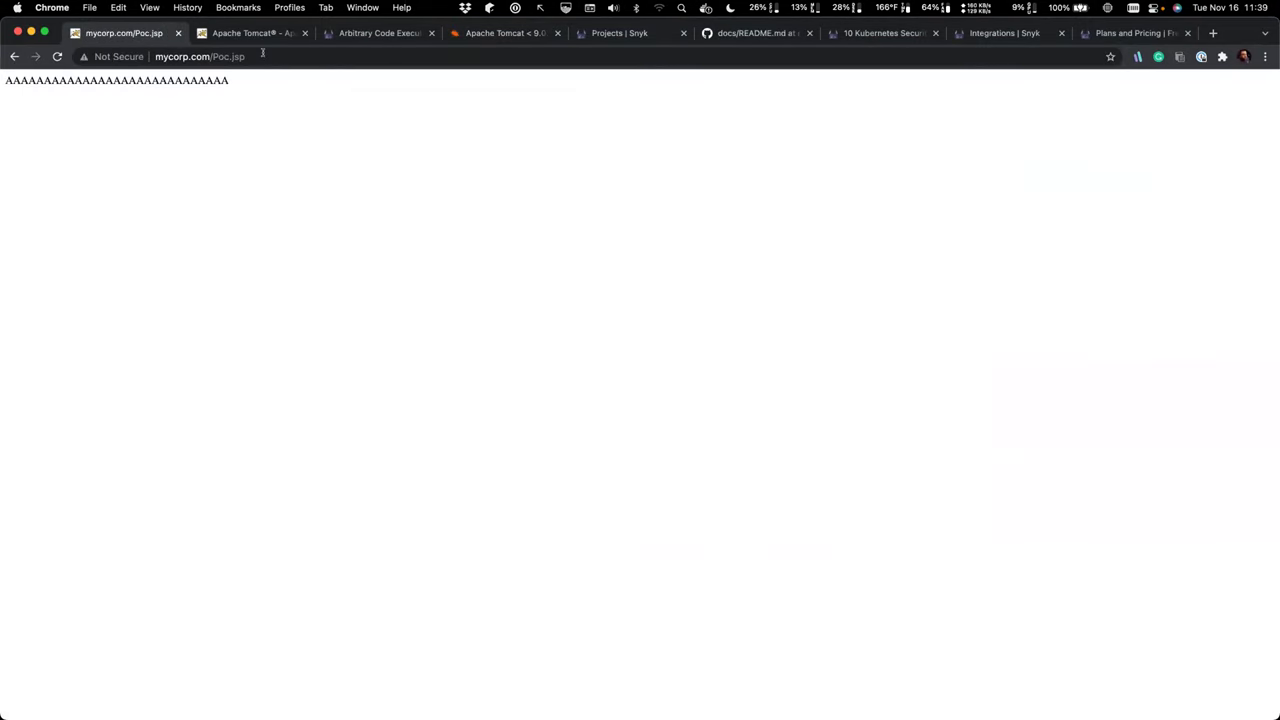
Enlarge the mycorp.com/Poc.jsp page to 300% to make its output readable
key(super+equal)
key(super+equal)
key(super+equal)
key(super+equal)
key(super+equal)
key(super+equal)
key(super+equal)
key(super+equal)
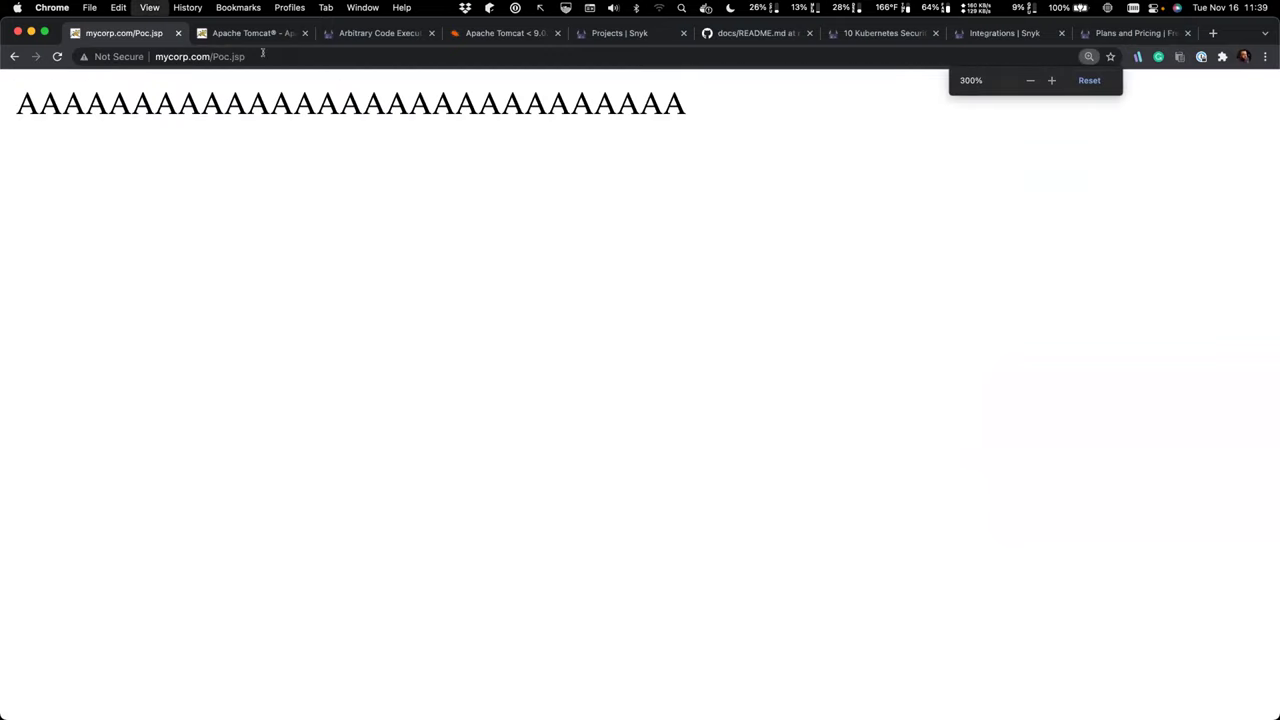